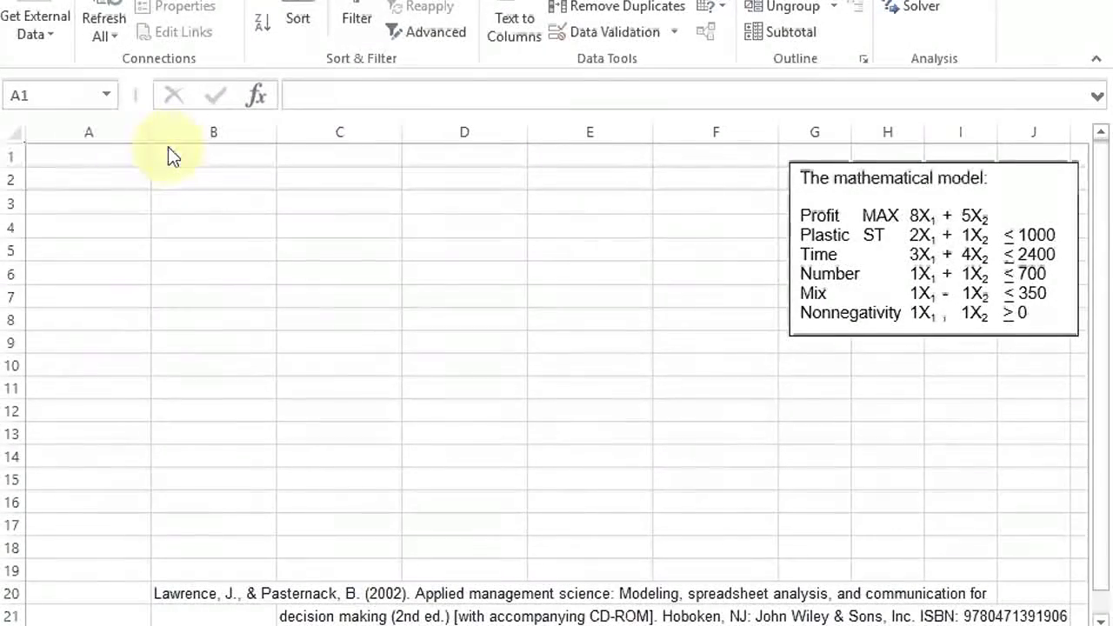
Step: Enter the title Galaxy Industries in A1 and add a bordered table at A3:C4 with columns Space Rays and Zappers and a Dozens row
left_click(114, 152)
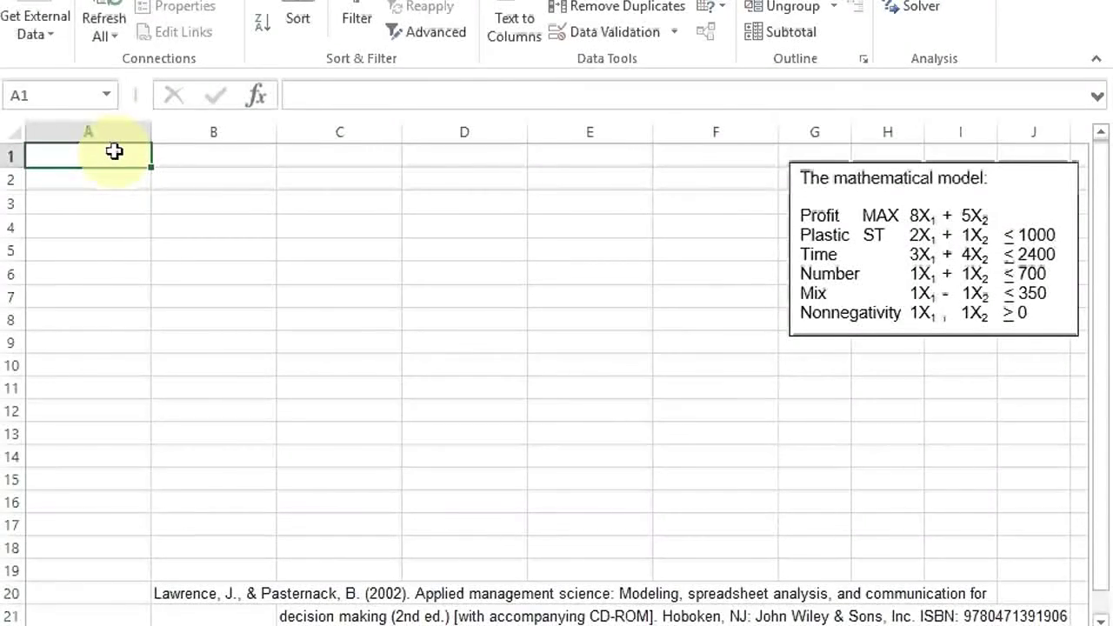
type("Galaxy Industries")
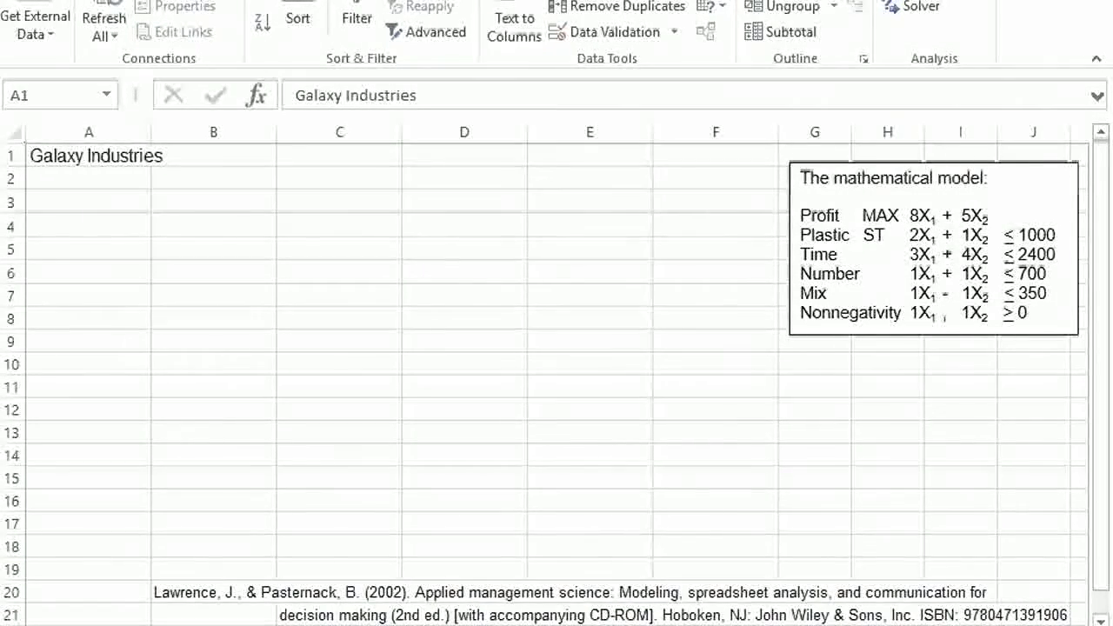
left_click(86, 202)
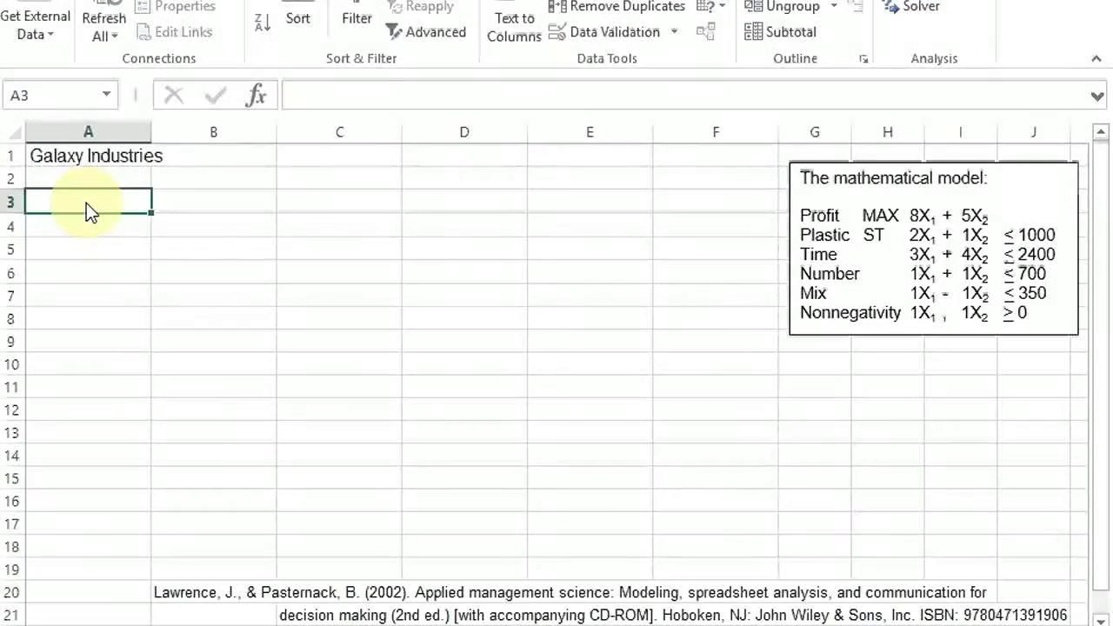
type("Space Rays\tZappers Dozens")
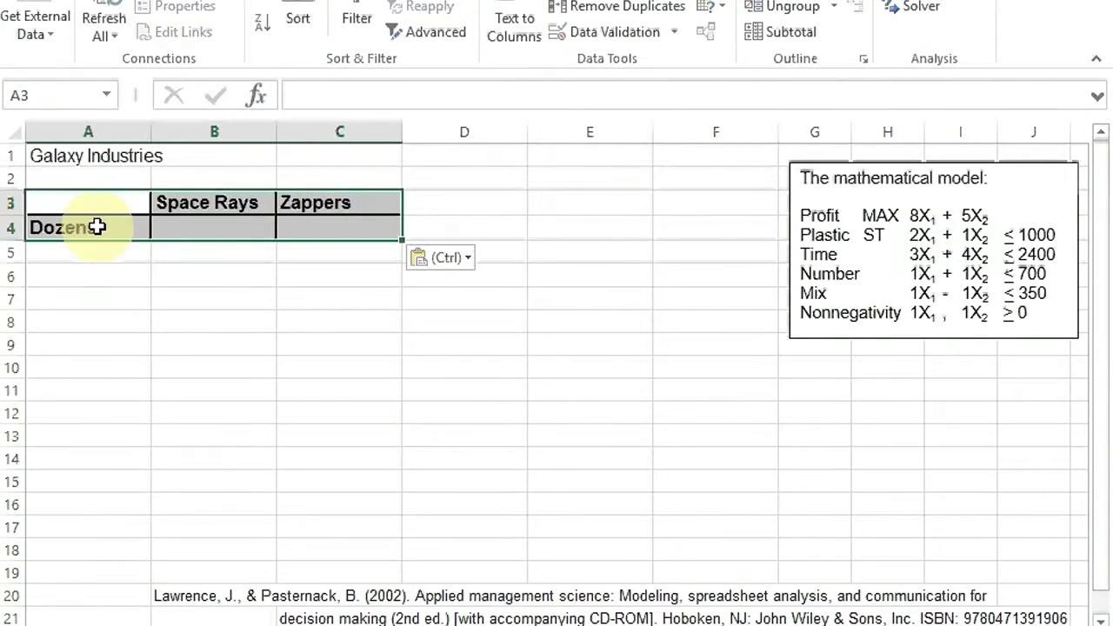
left_click(216, 229)
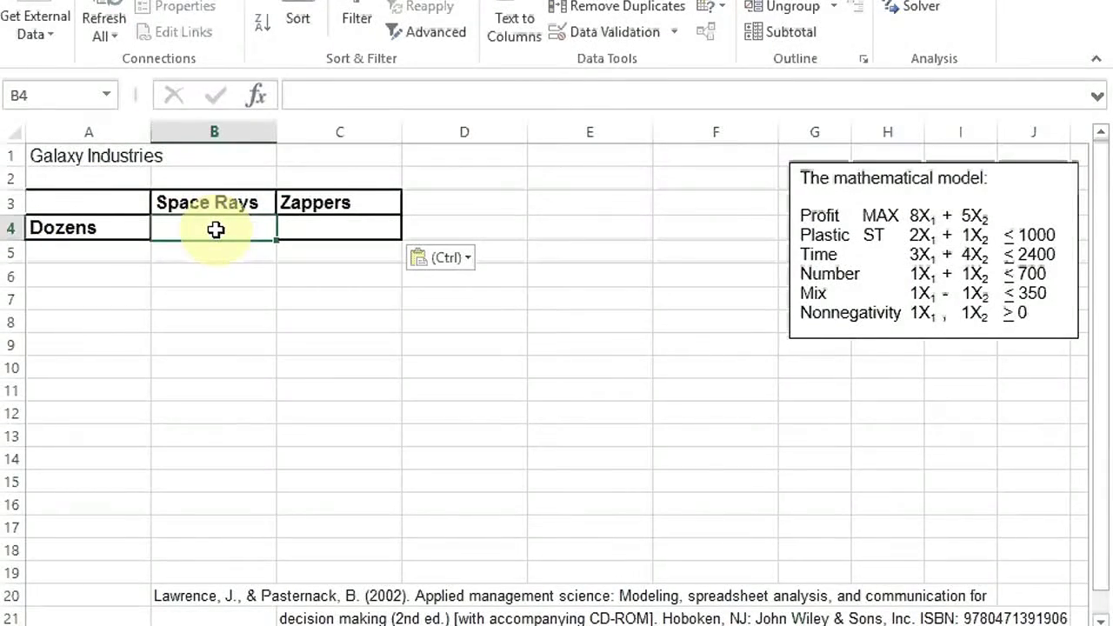
left_click(324, 227)
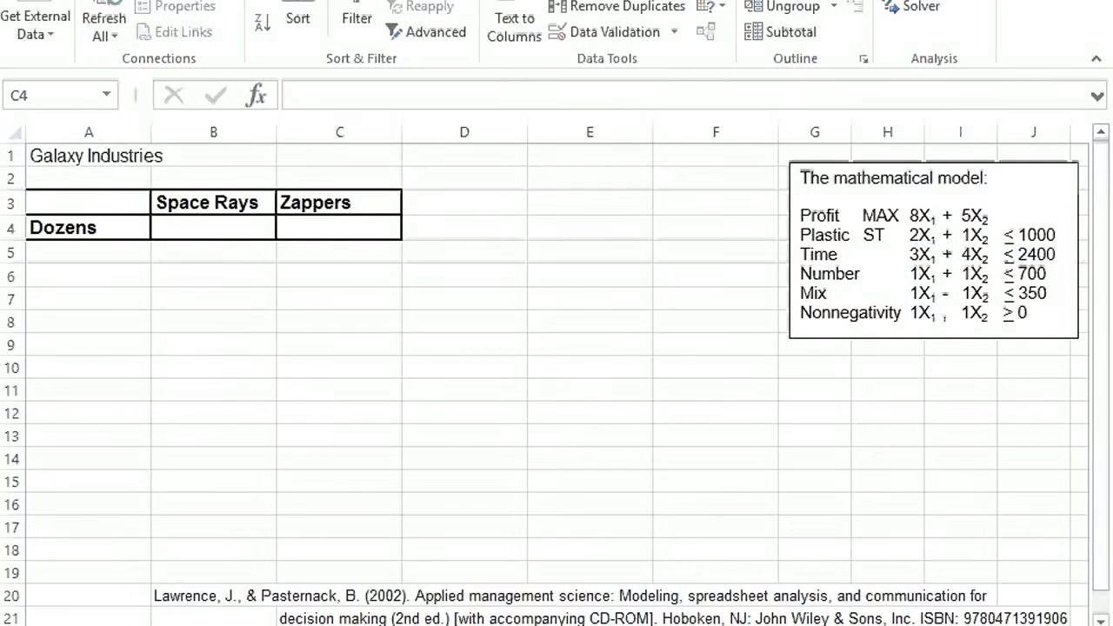
Step: Label the decision variables X1 and X2, with subscript numbers, in B2 and C2 above the product names
left_click(245, 175)
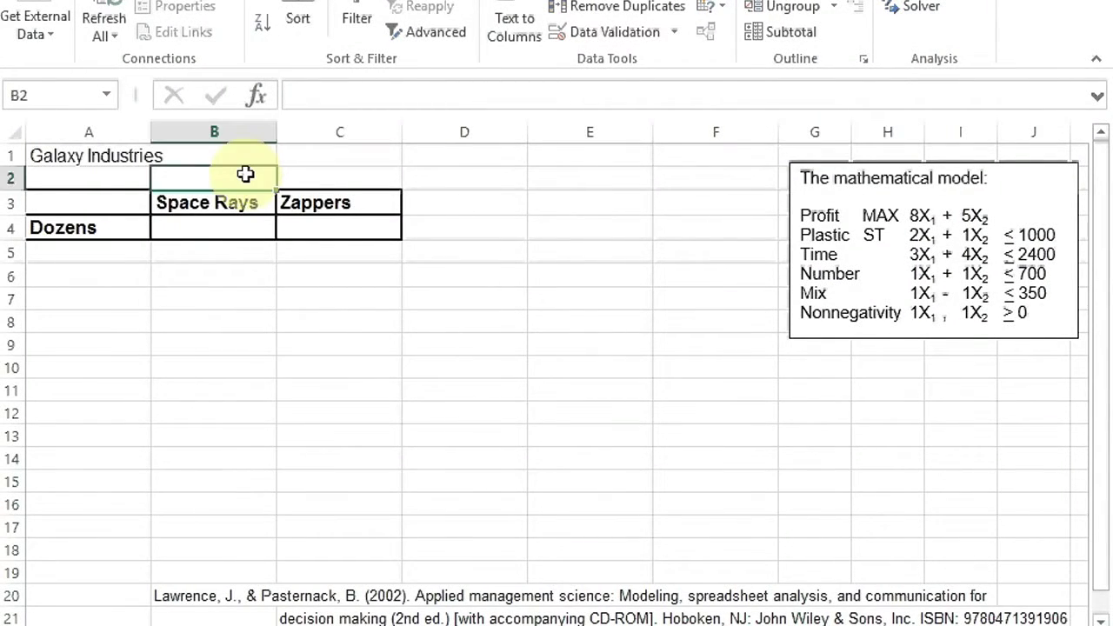
type("X1\tX2")
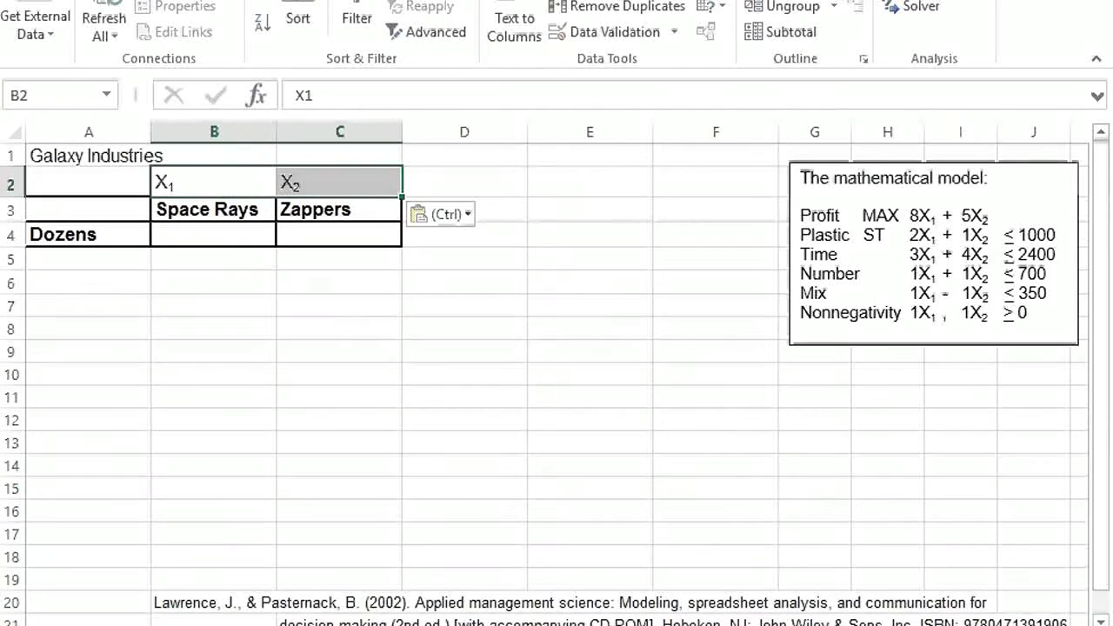
key("alt+Tab")
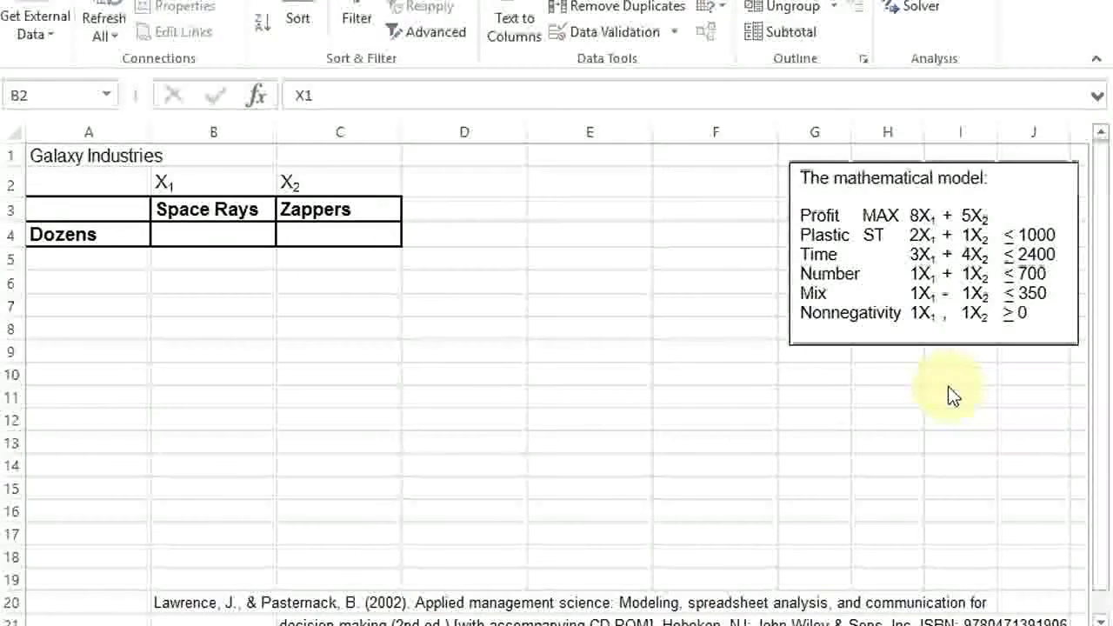
key("shift+Right")
Step: Add the headings Total in D5 and Limit in F5, leaving E5 empty between them
left_click(498, 261)
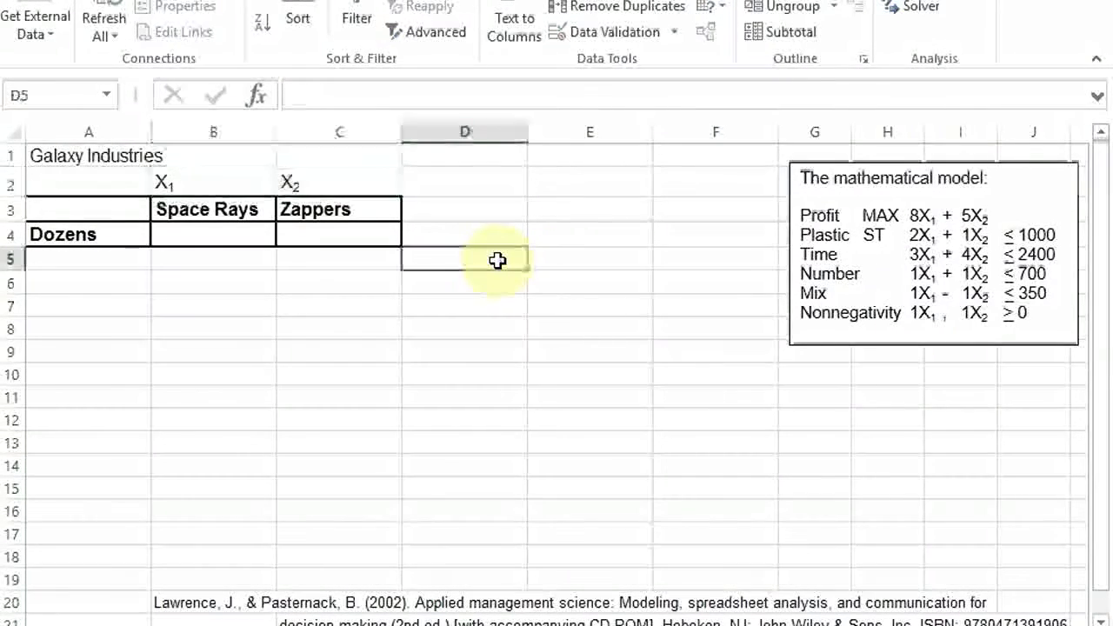
type("Total\t\tLimit")
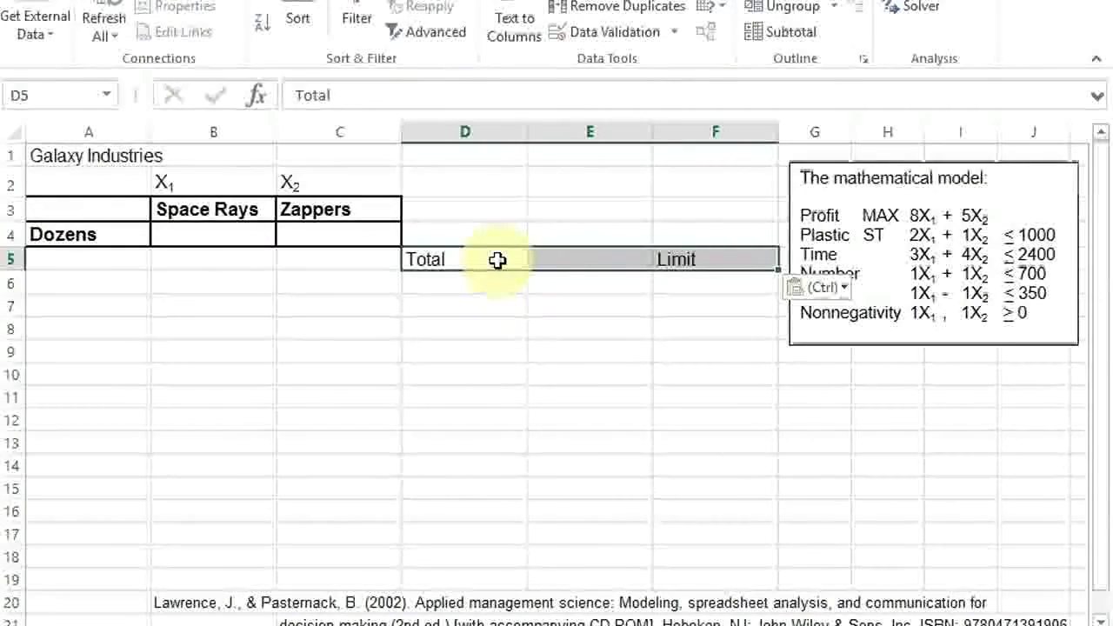
left_click(590, 132)
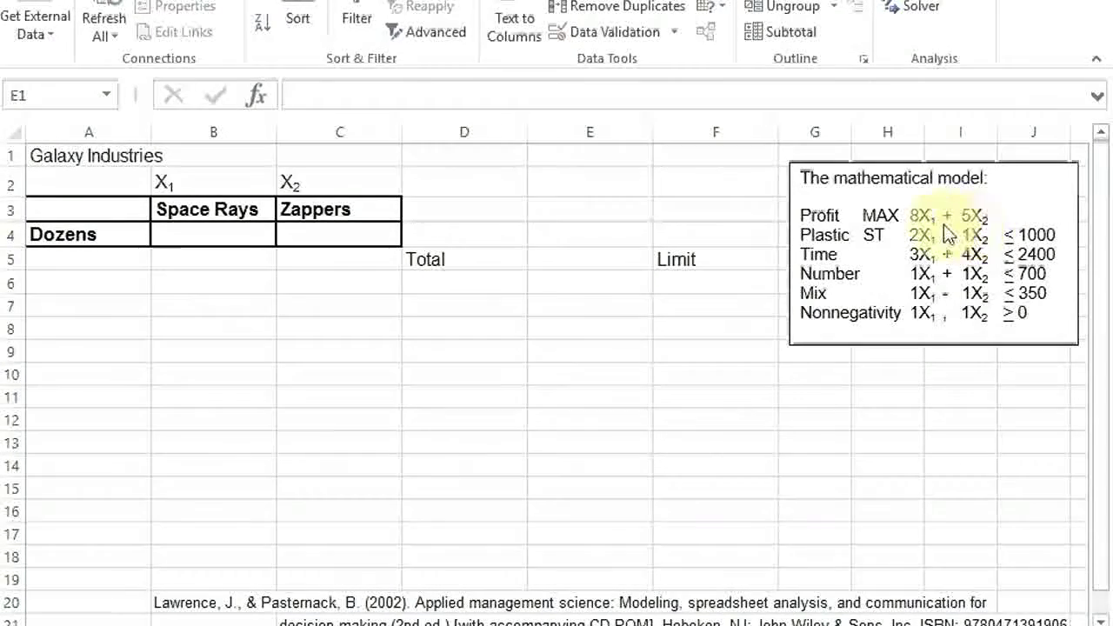
Step: Enter the objective function in row 6: label Profit in A6, with coefficients 8 in B6 and 5 in C6
left_click(113, 283)
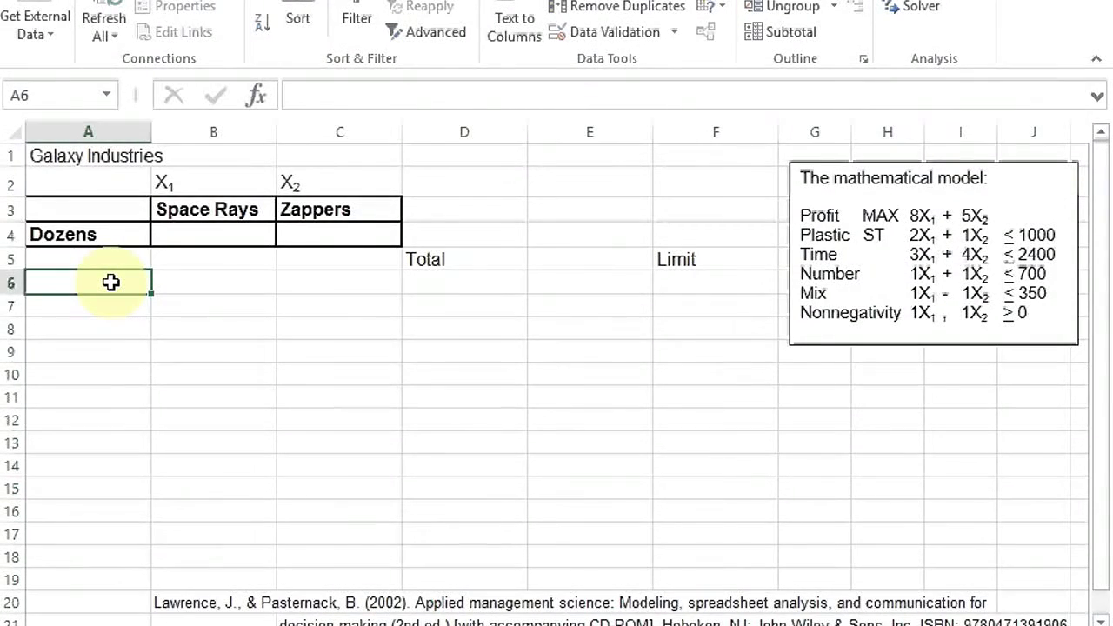
type("Profit\t8\t5")
left_click(193, 283)
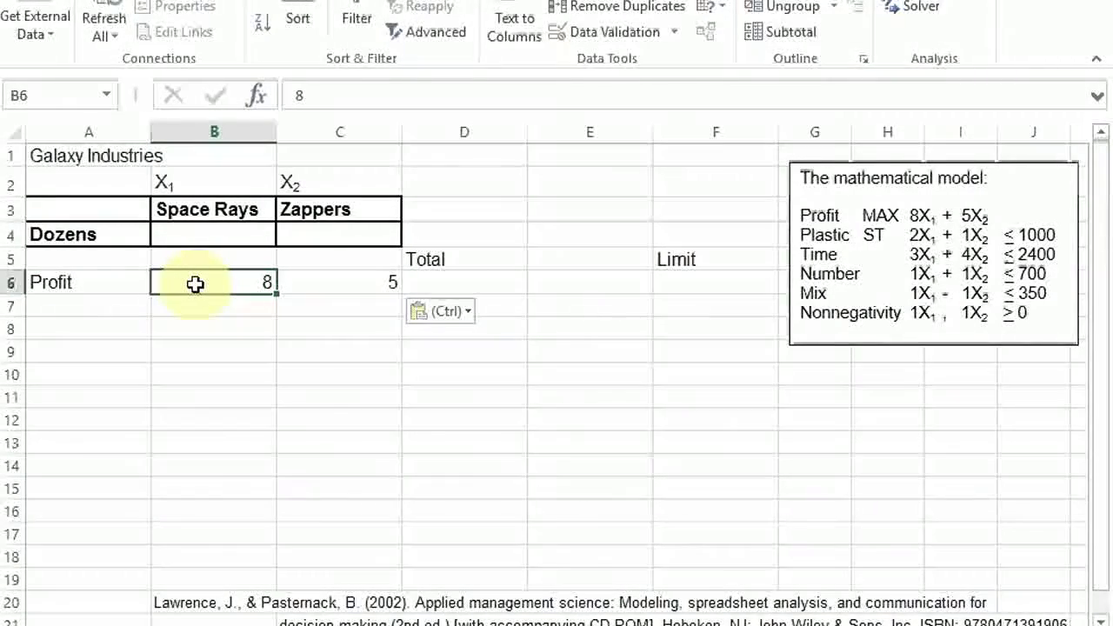
left_click(347, 284)
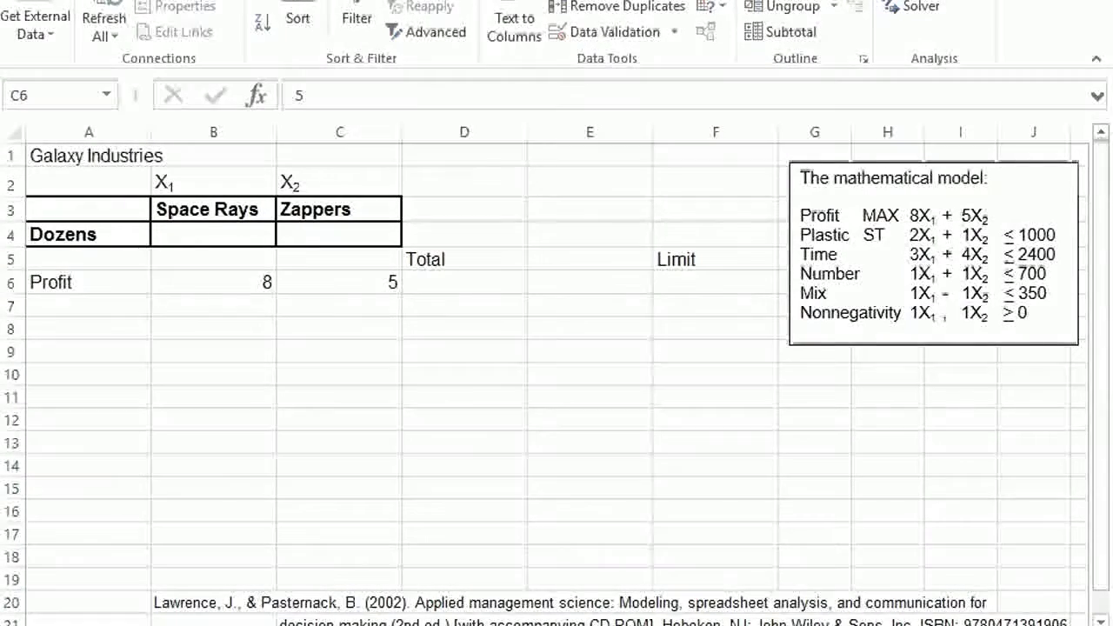
Step: Enter =SUMPRODUCT($B$4:$C$4,B6:C6) in D6 as the total profit formula, with absolute references to the Dozens cells
left_click(508, 279)
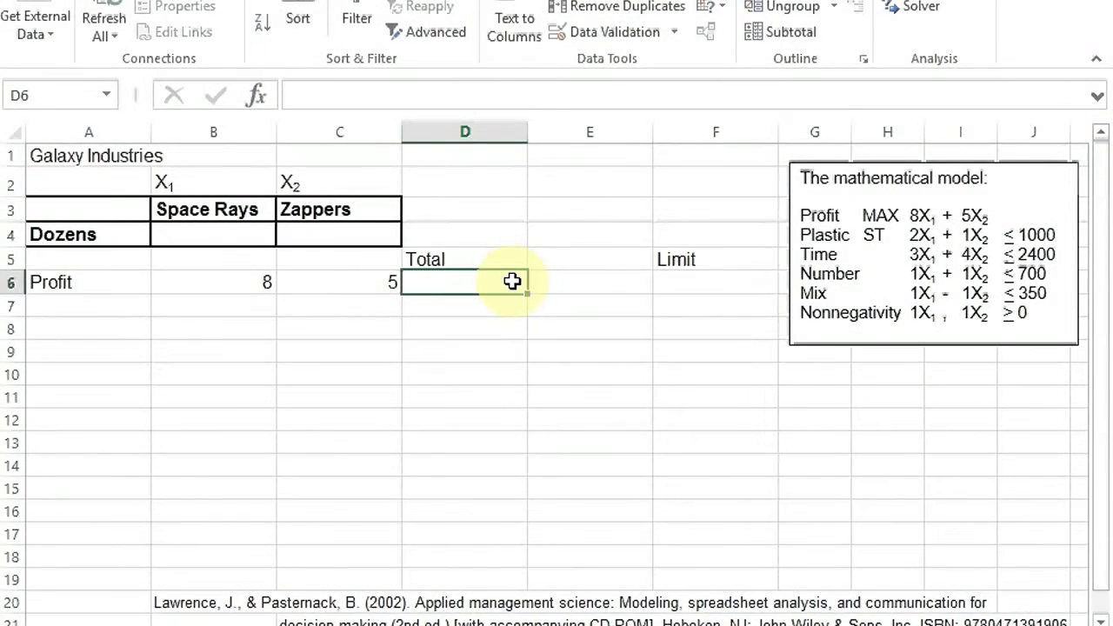
type("=SUMPRODUCT($B$4:$C$4,B6:C6)")
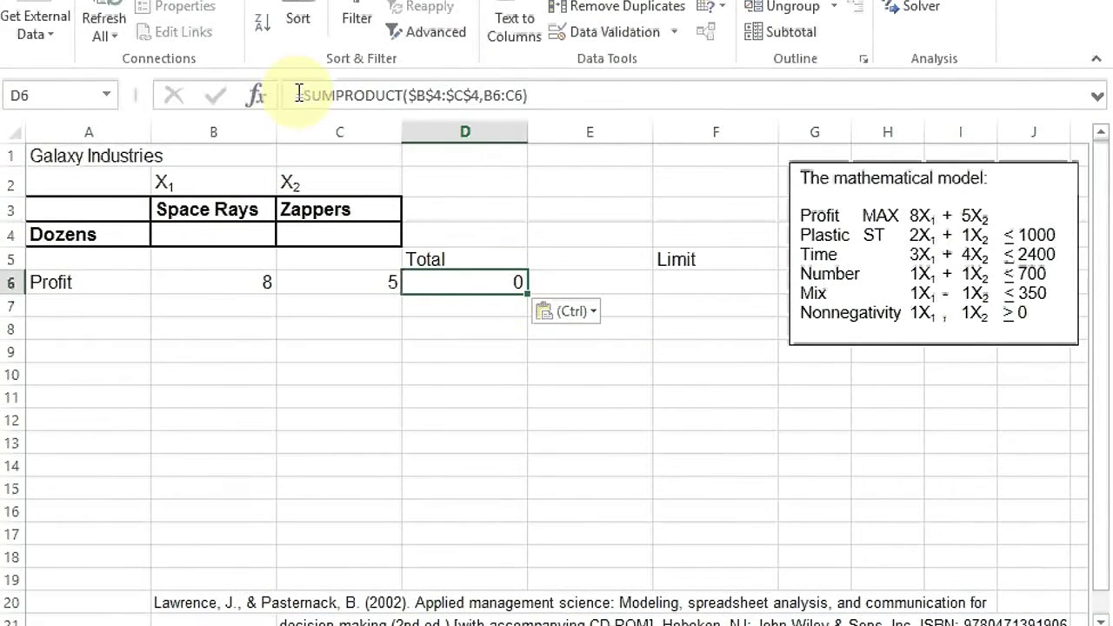
left_click(293, 111)
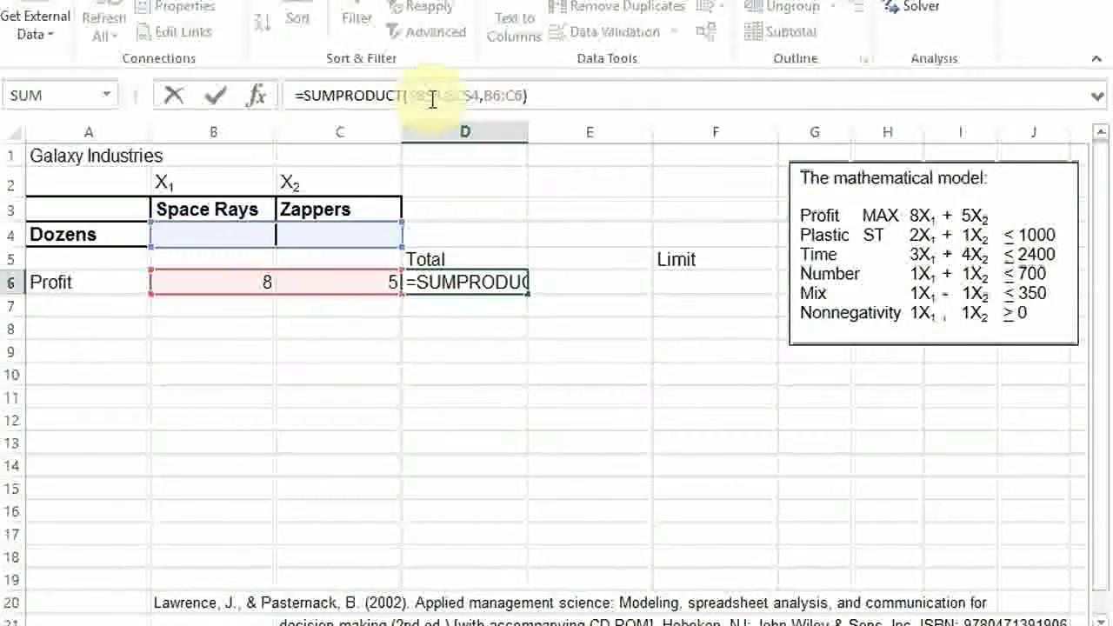
key("F4")
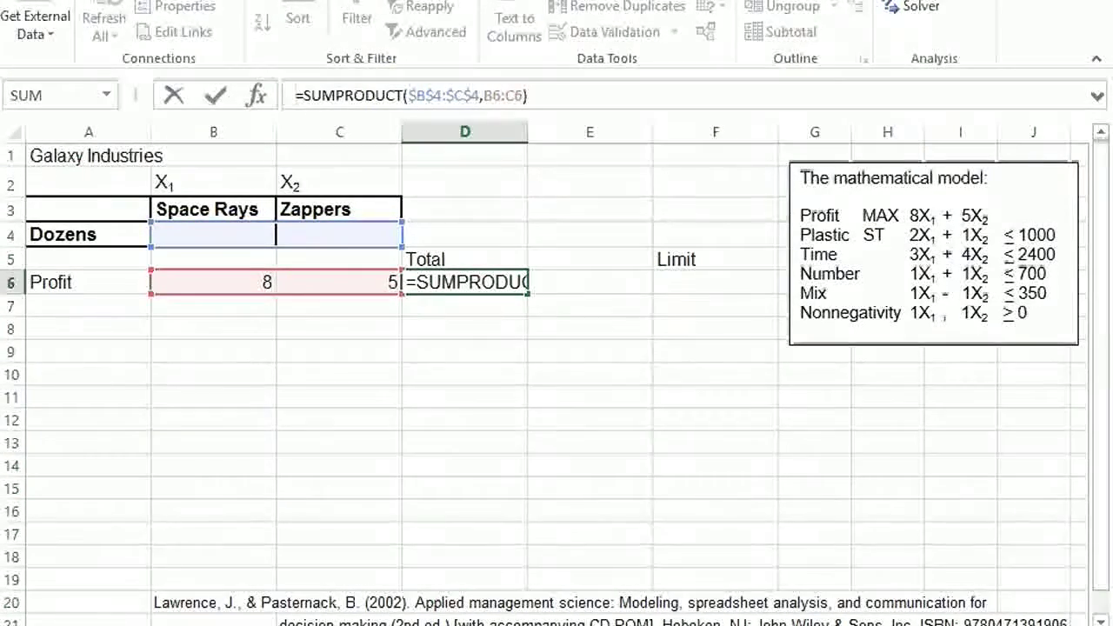
key("Return")
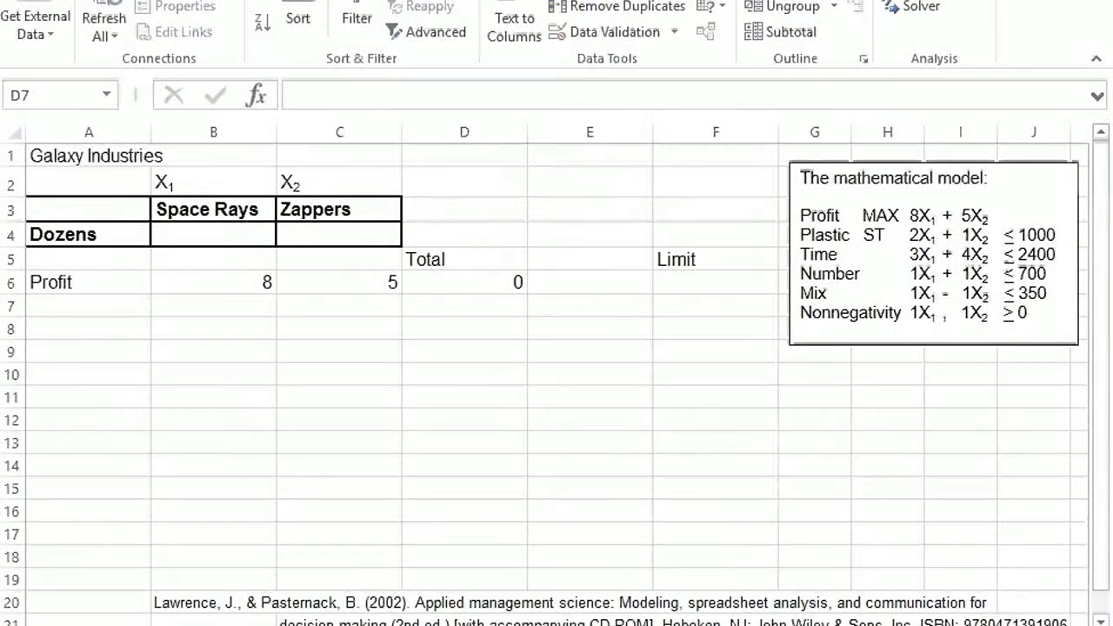
Step: Enter the Plastic constraint in row 7 with coefficients 2 and 1, the sign <= in E7 and the limit 1000 in F7
left_click(105, 306)
left_click(105, 306)
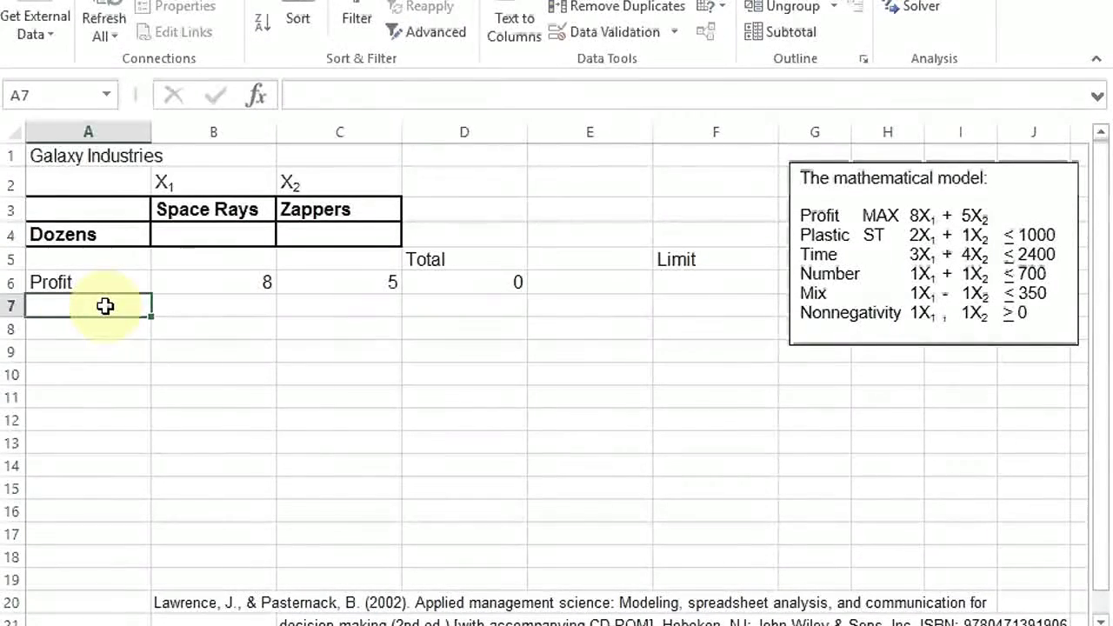
type("Plastic\t2\t1")
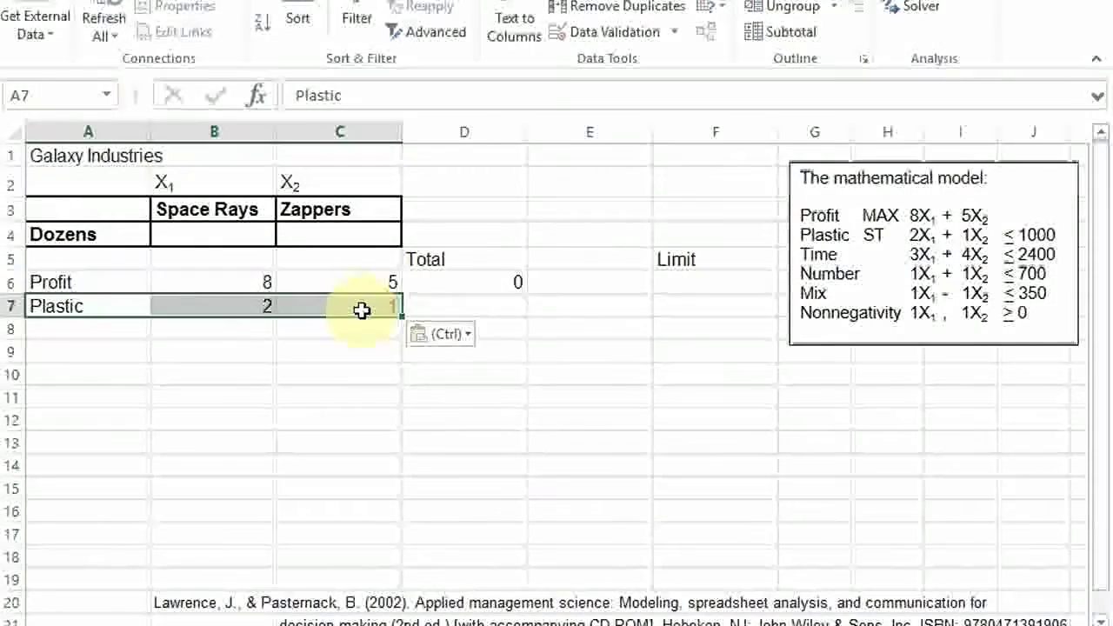
left_click(565, 307)
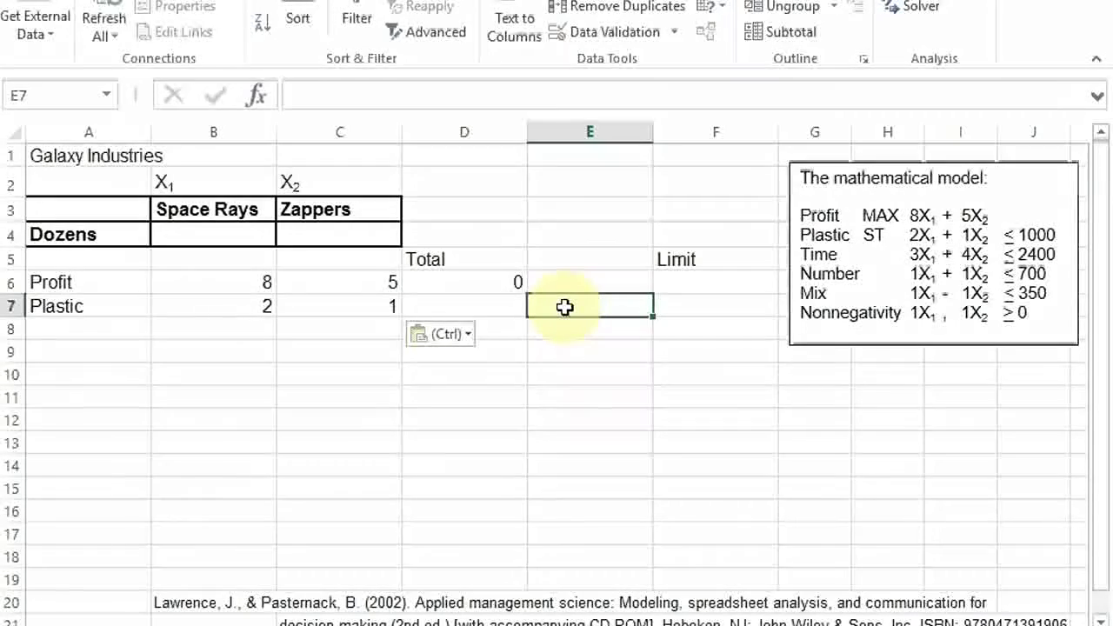
type("<=")
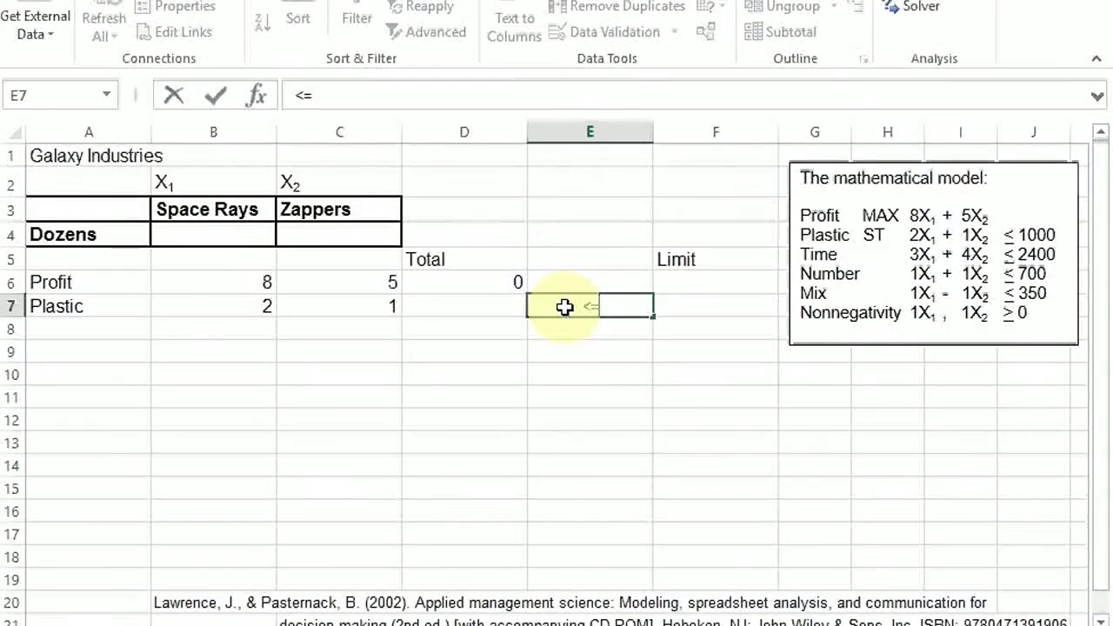
key("Tab")
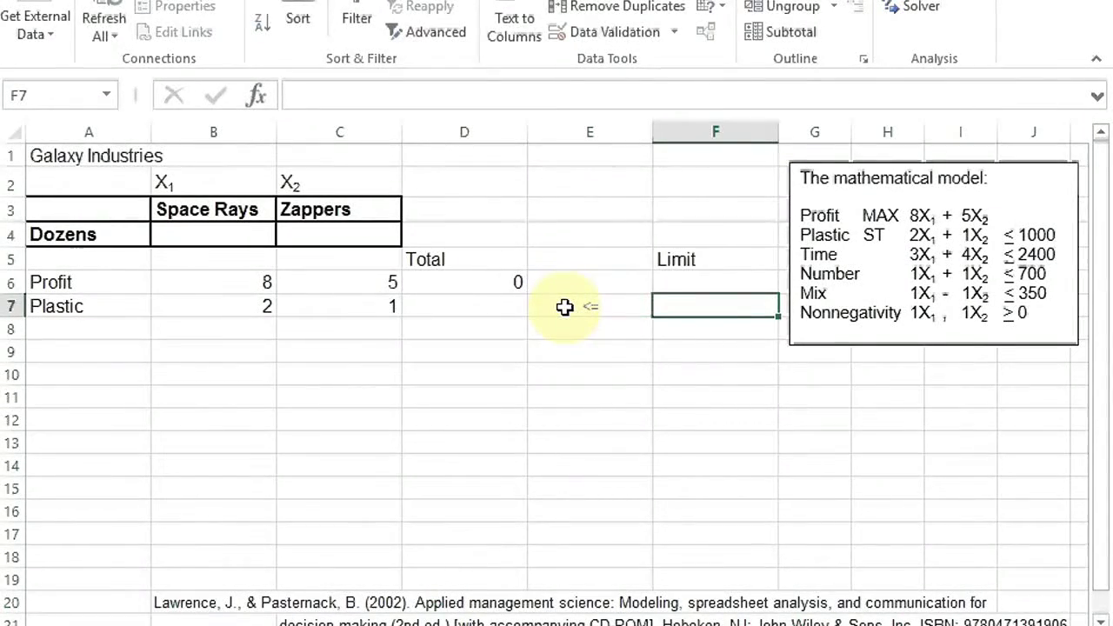
type("1000")
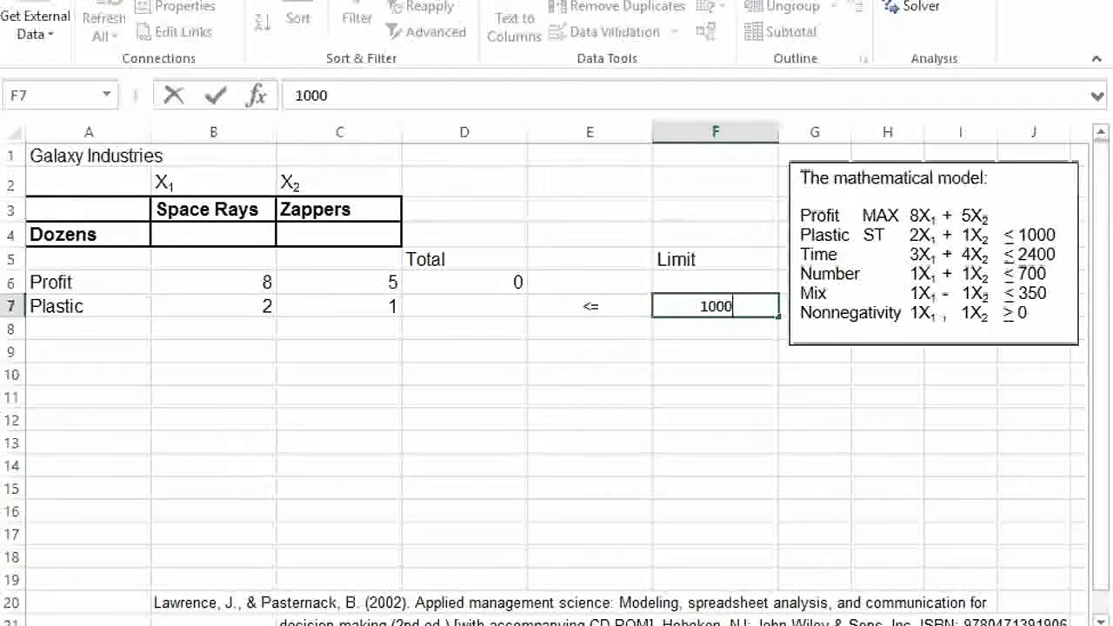
key("Return")
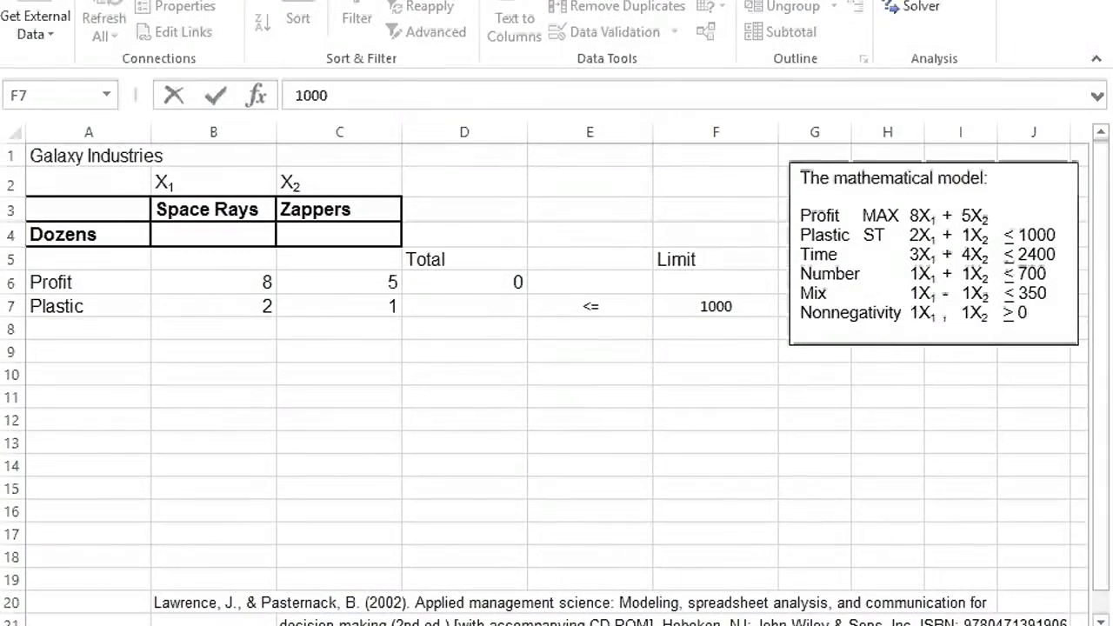
Step: Enter the Time constraint in row 8 with coefficients 3 and 4 and the limit 2400 in F8
left_click(105, 327)
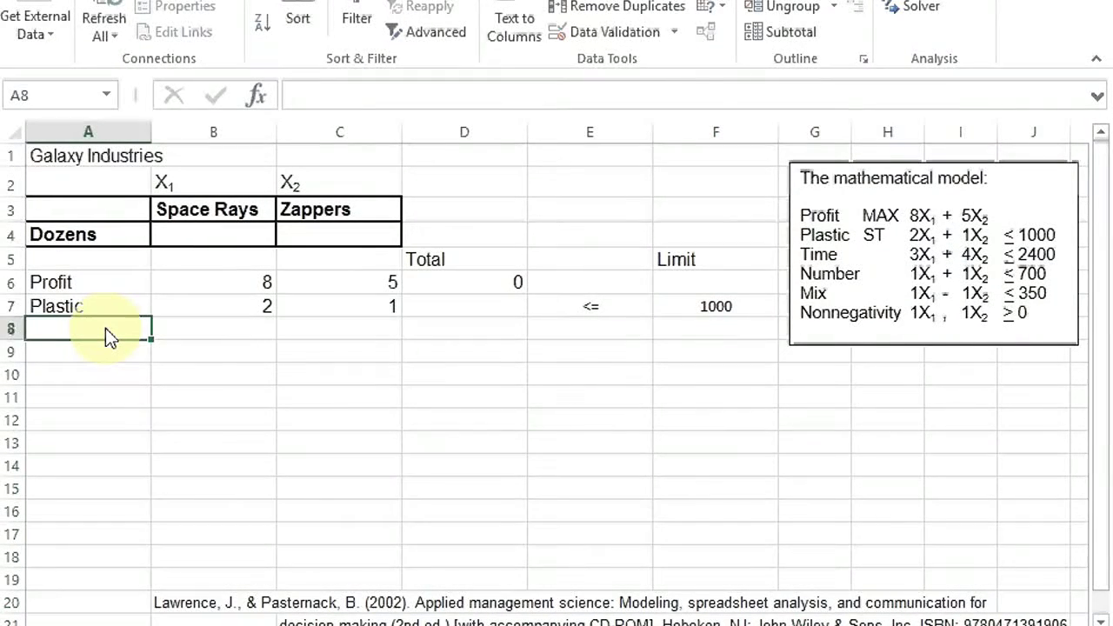
type("Time\t3\t4")
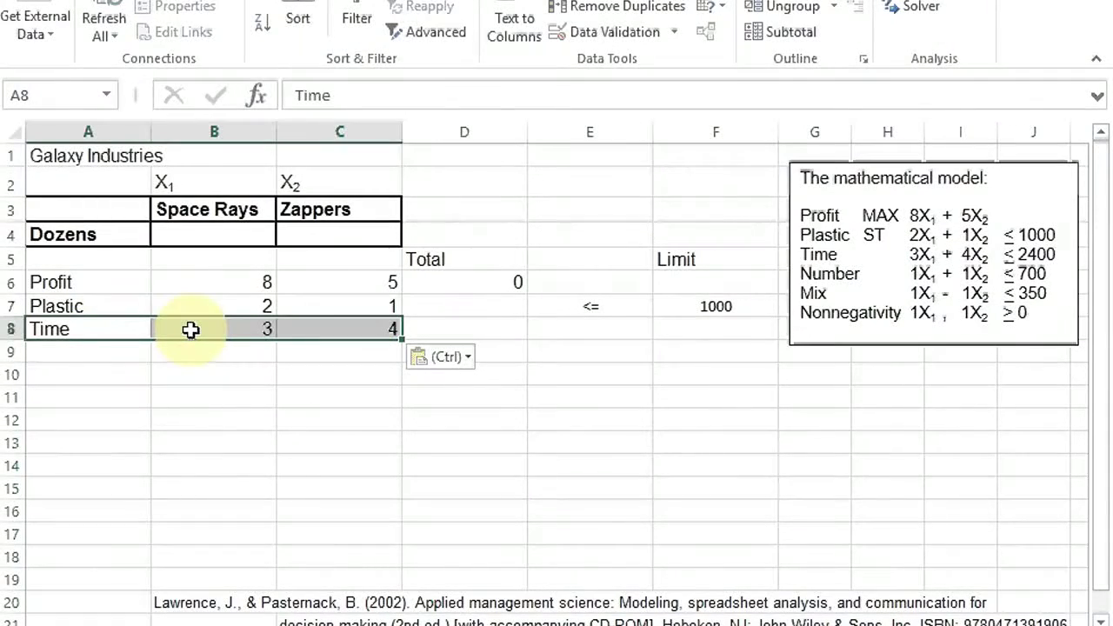
left_click(195, 328)
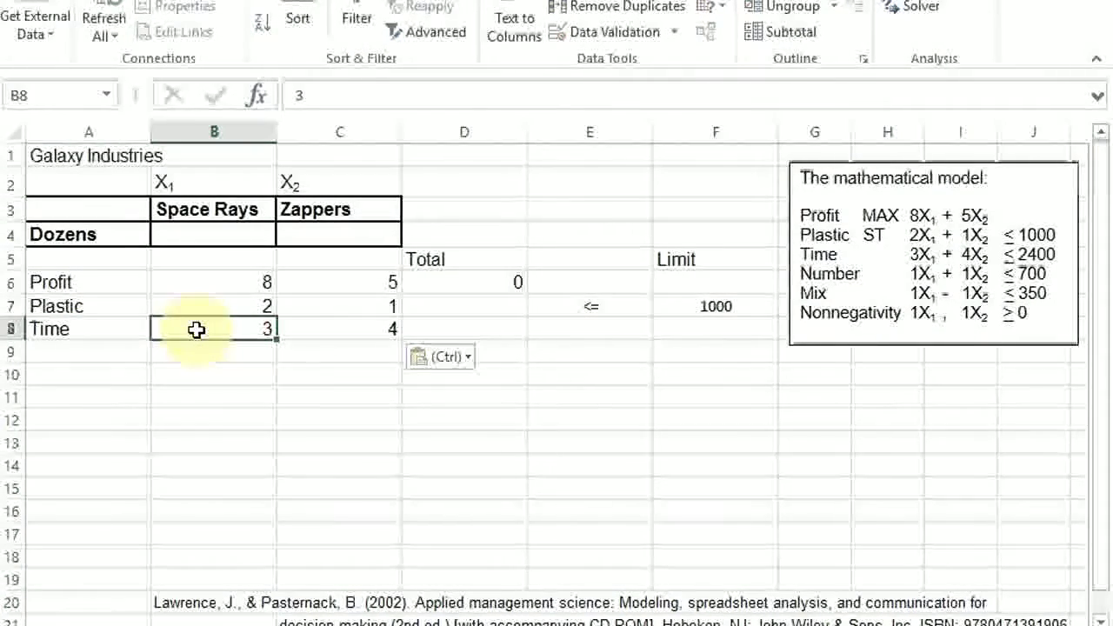
left_click(313, 324)
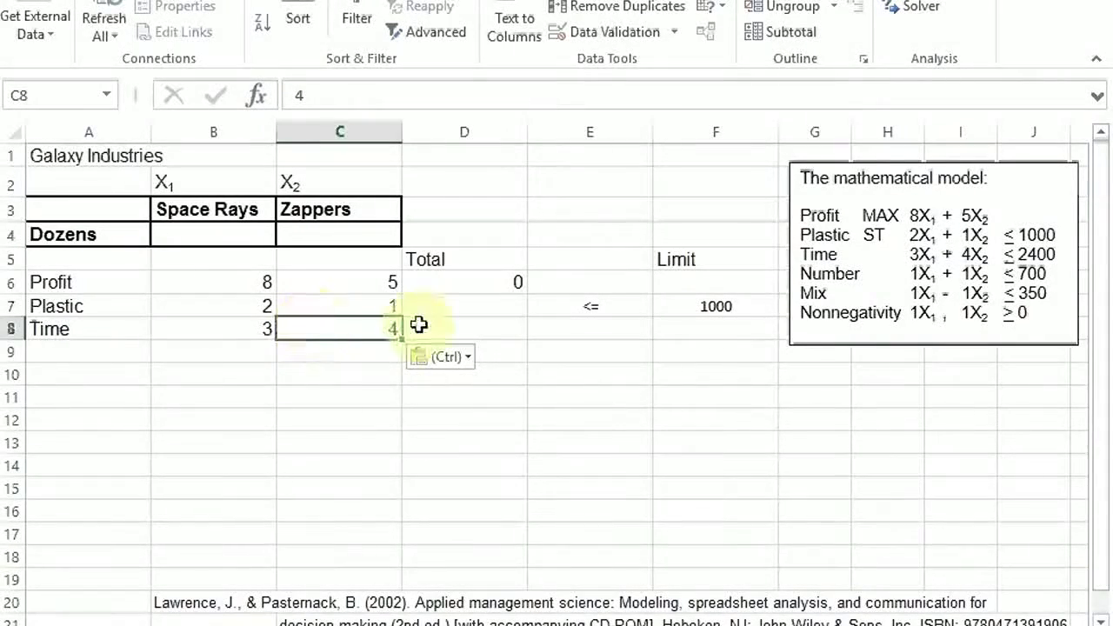
left_click(572, 325)
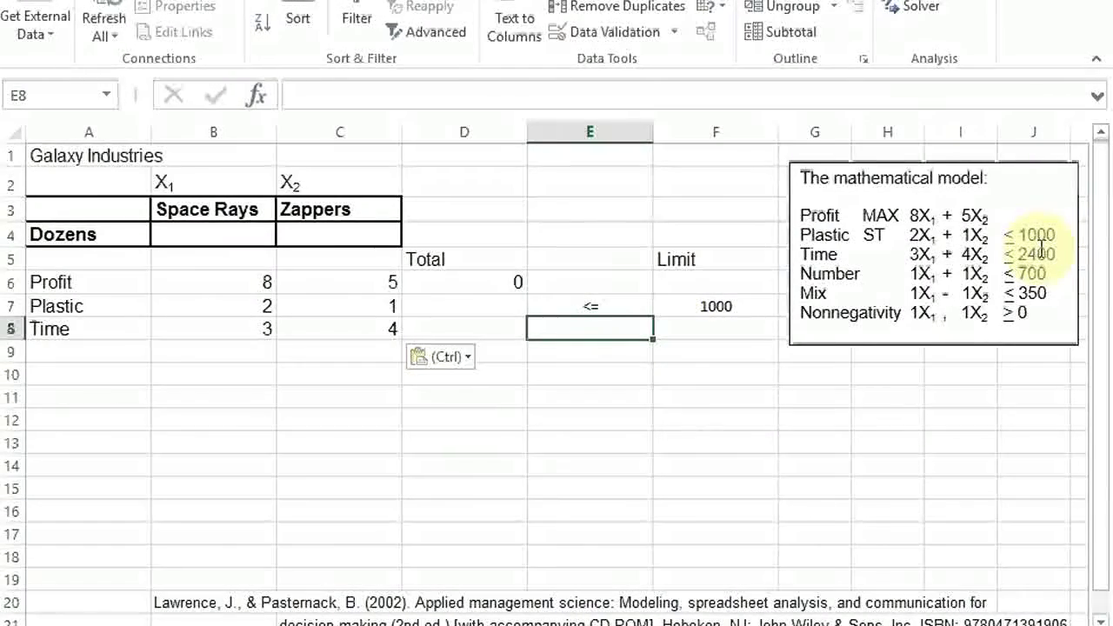
left_click(718, 328)
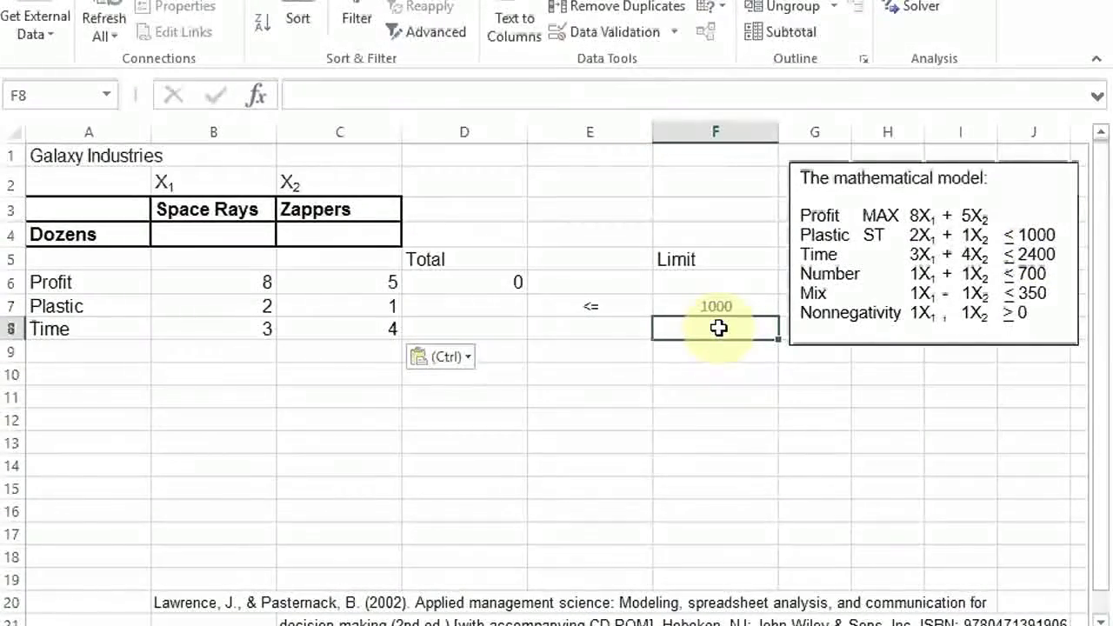
type("2400")
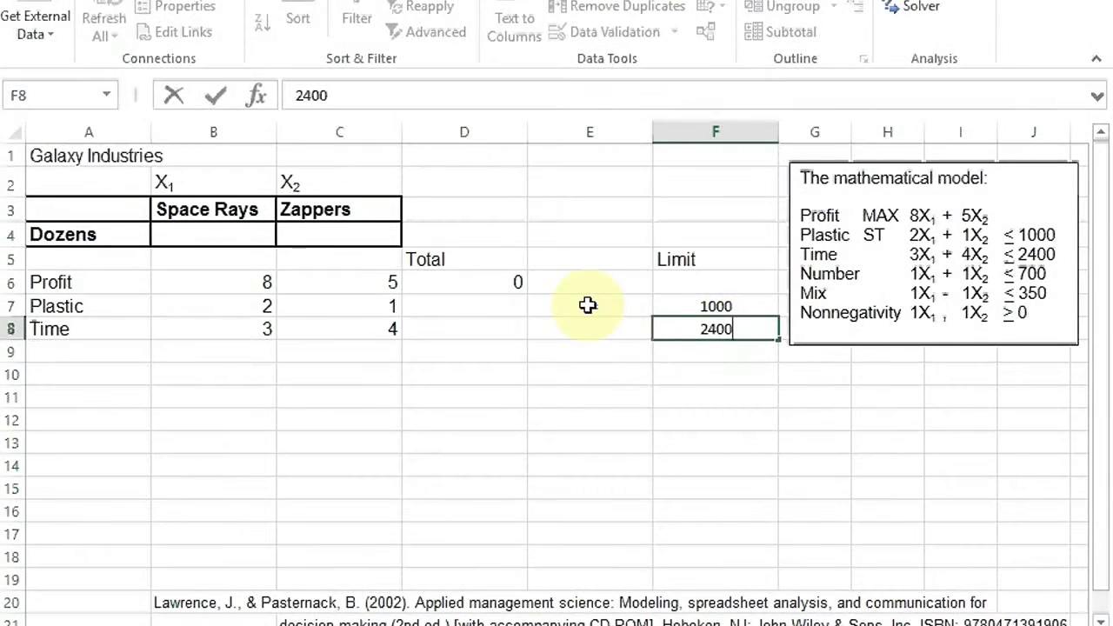
Step: Enter the sign <= in E7 for the Plastic constraint and copy it down to E8 for the Time constraint
left_click(588, 304)
type("<=")
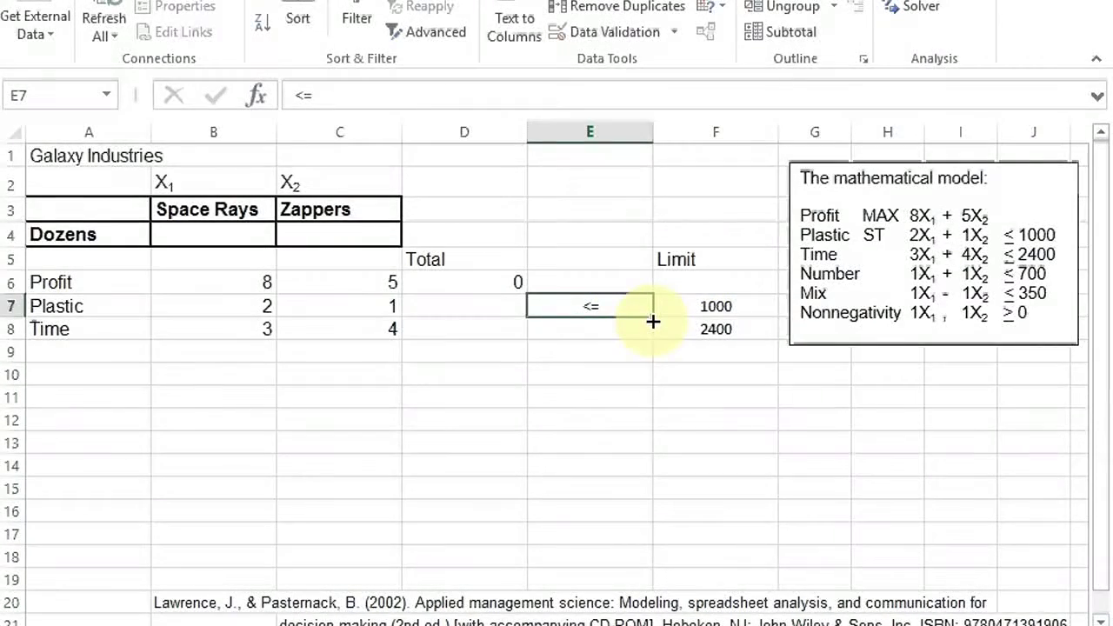
left_click_drag(654, 318, 652, 331)
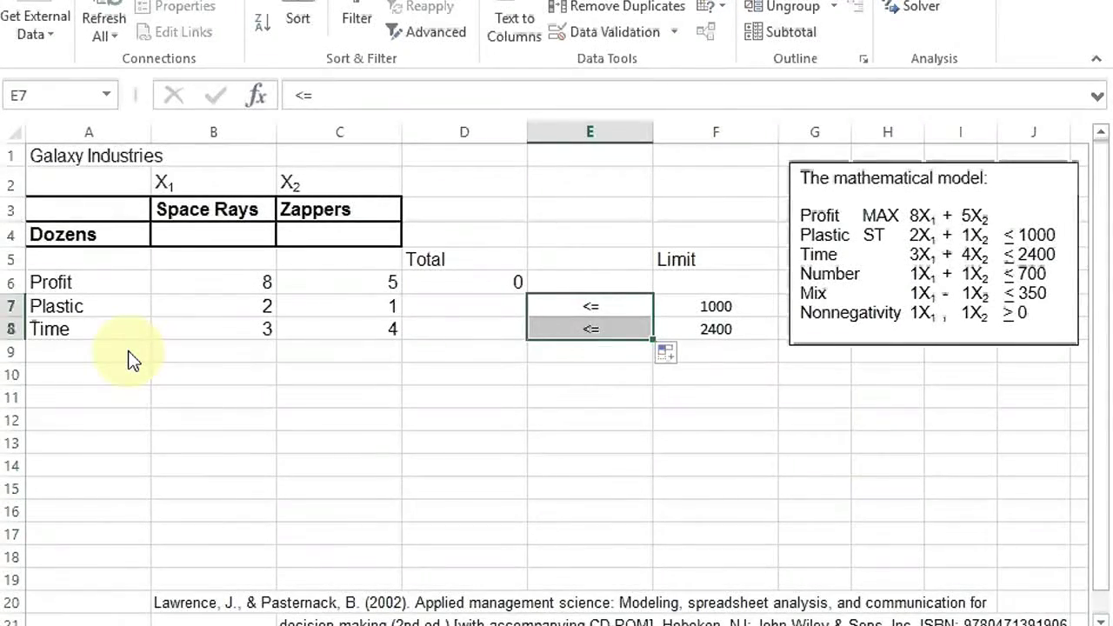
Step: Enter the Number constraint in row 9 with coefficients 1 and 1, the sign <= copied from E8 and the limit 700
left_click(130, 361)
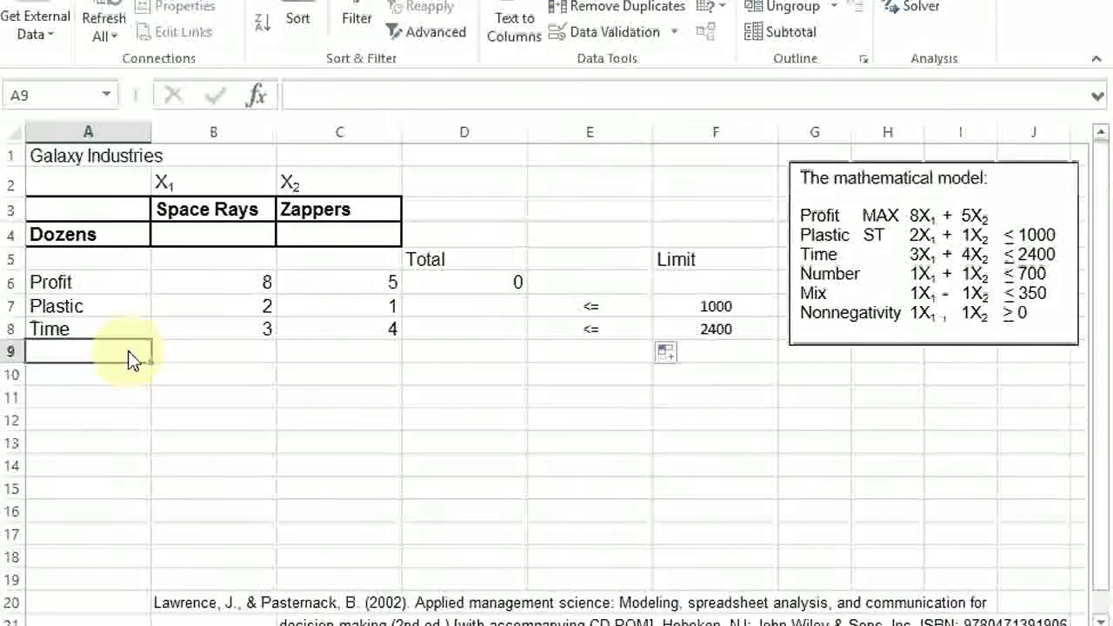
type("Number\t1\t1")
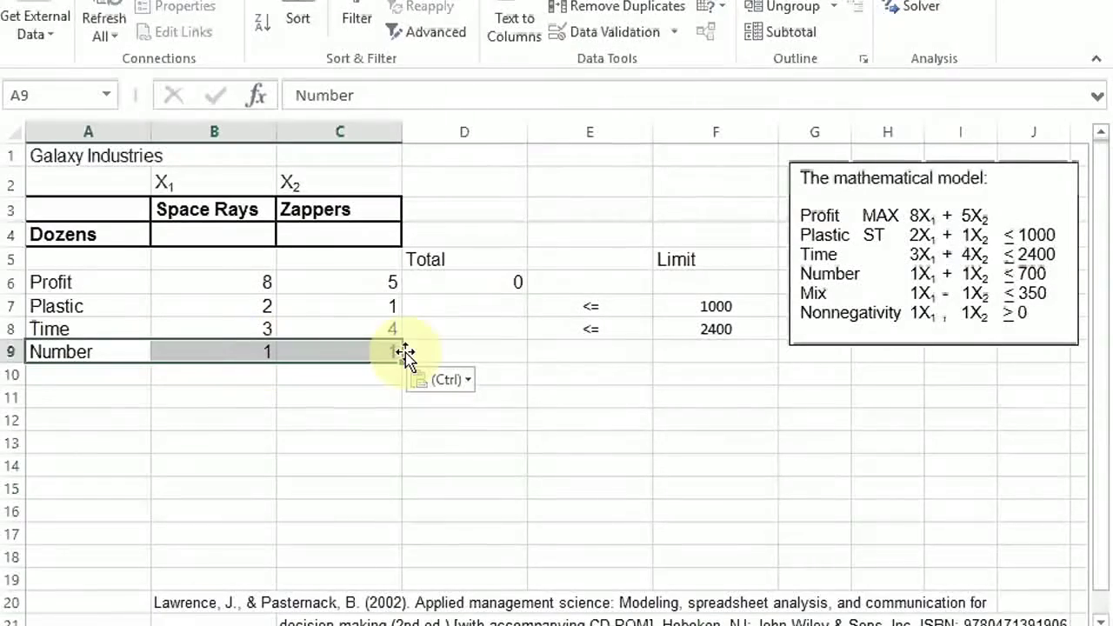
left_click_drag(406, 353, 613, 353)
left_click(645, 335)
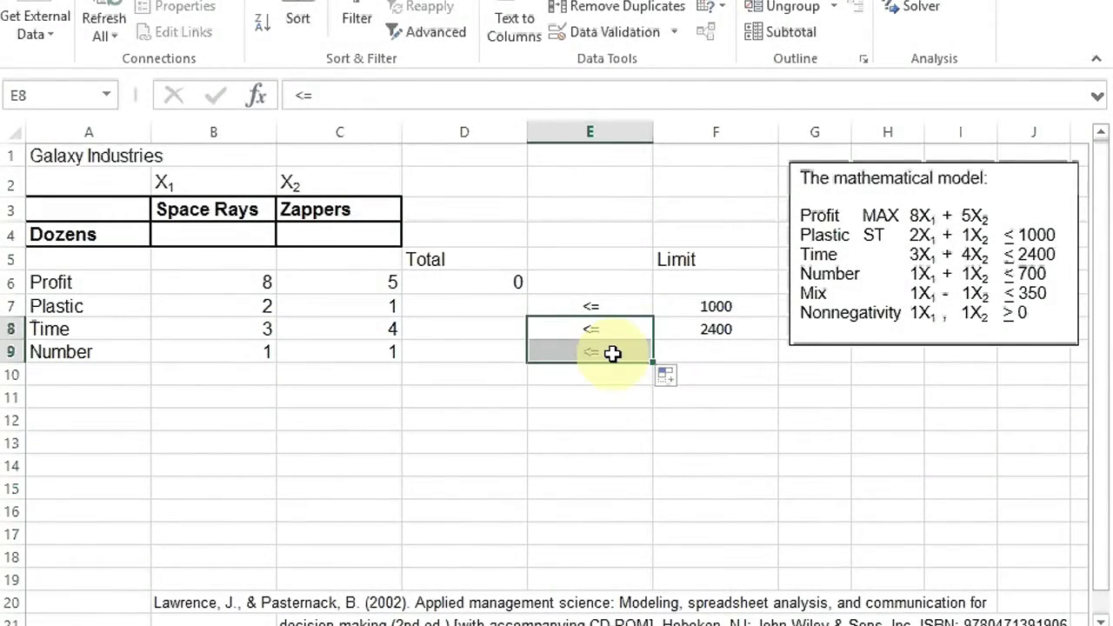
left_click(686, 350)
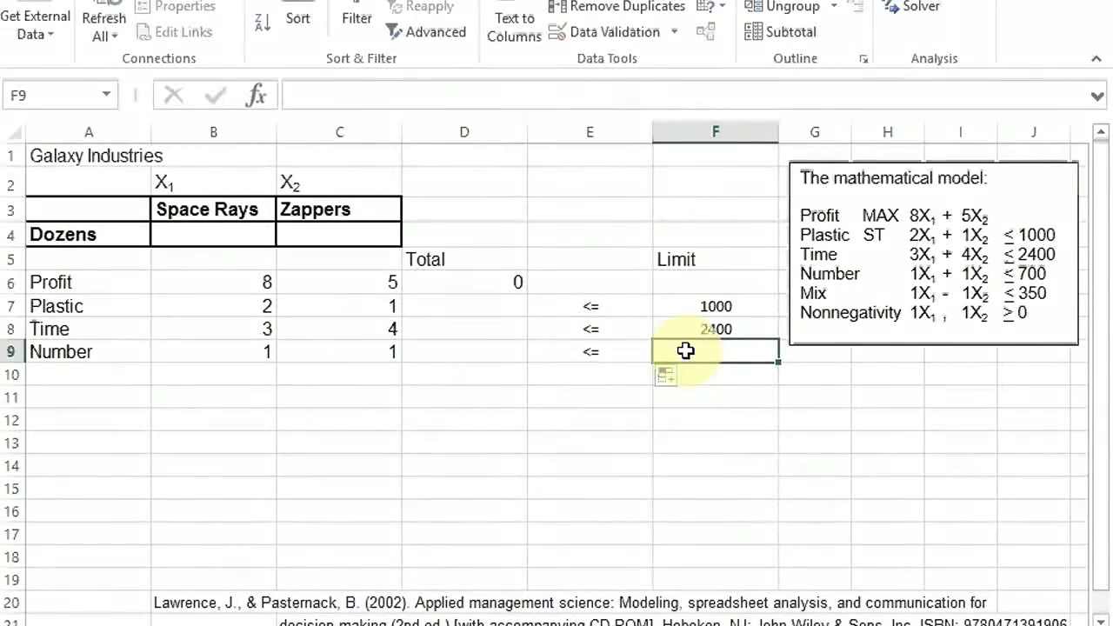
type("700")
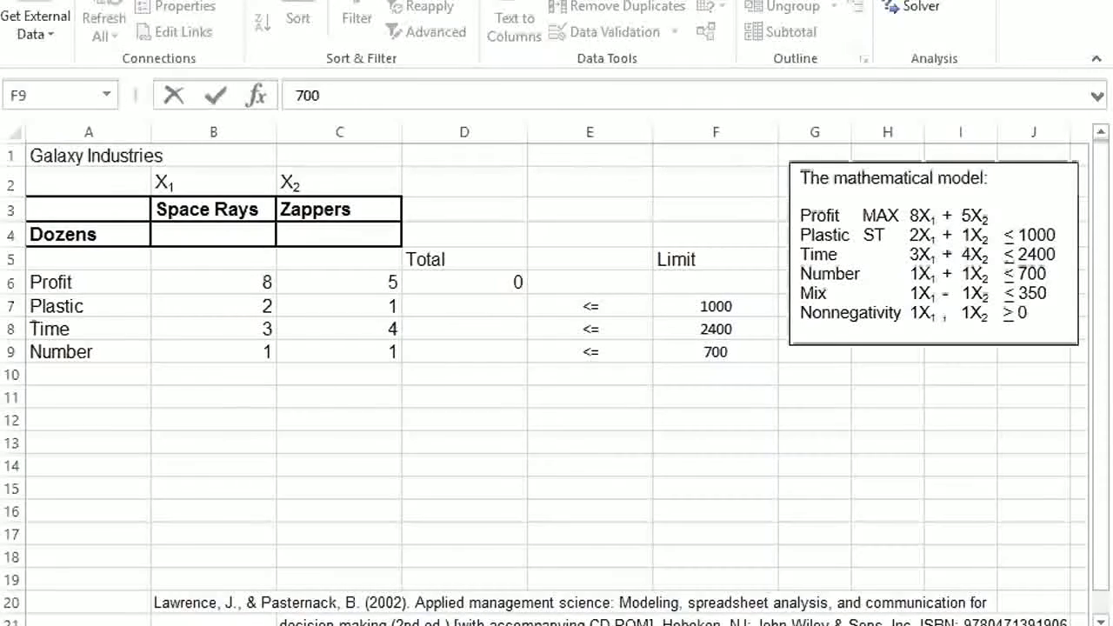
Step: Enter the Mix constraint in row 10 with coefficients 1 and -1, the sign <= copied from E9 and the limit 350
left_click(120, 389)
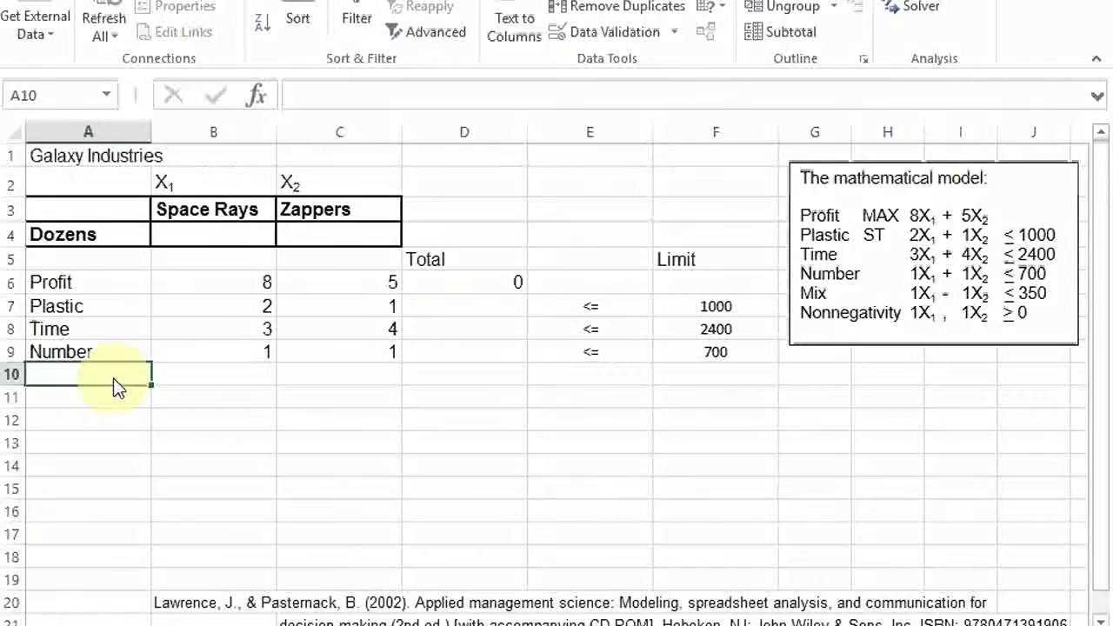
type("Mix\t1\t-1")
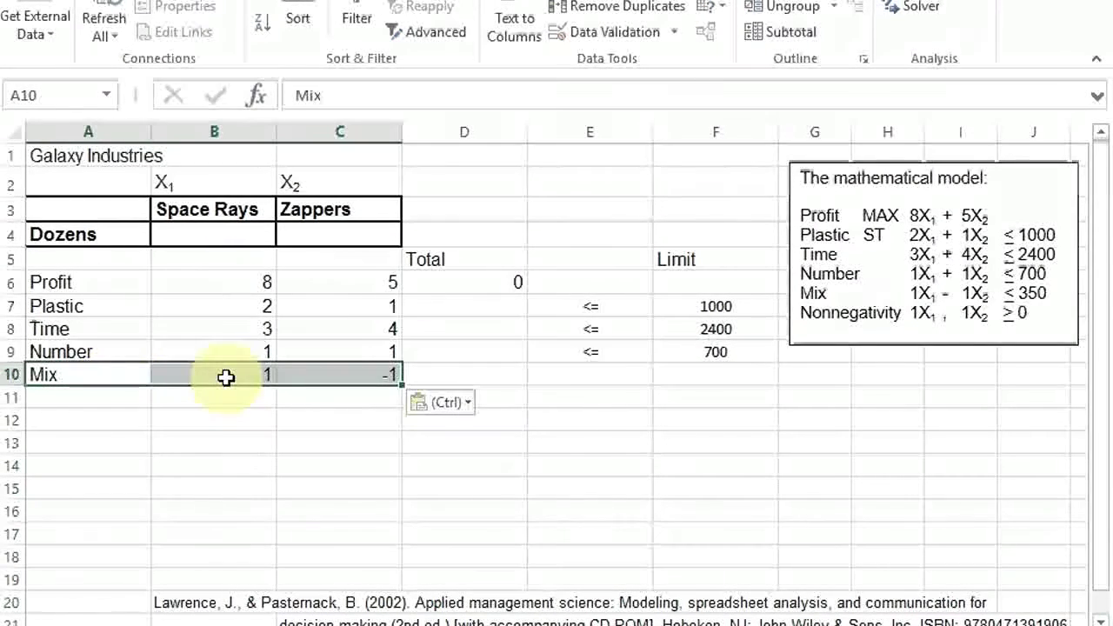
left_click(566, 376)
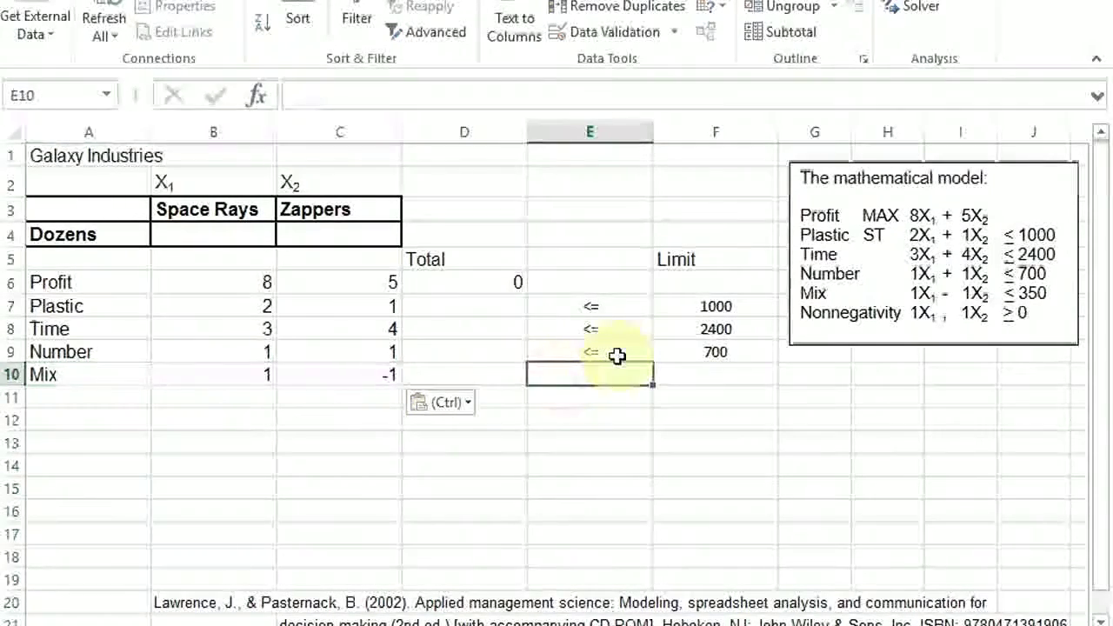
left_click(615, 357)
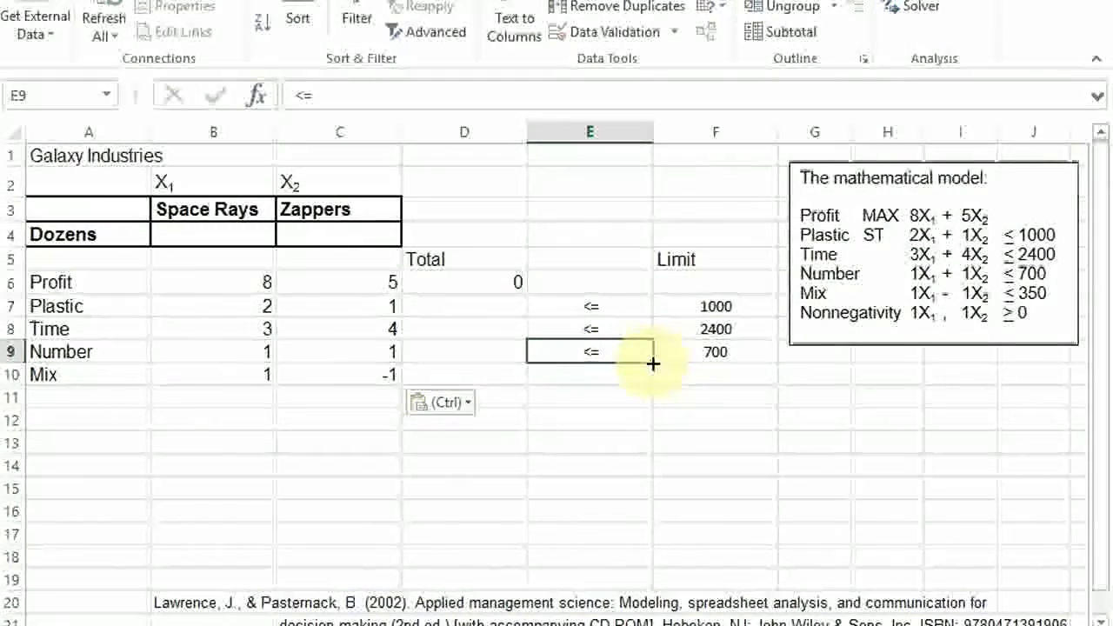
left_click_drag(653, 364, 654, 376)
left_click(695, 368)
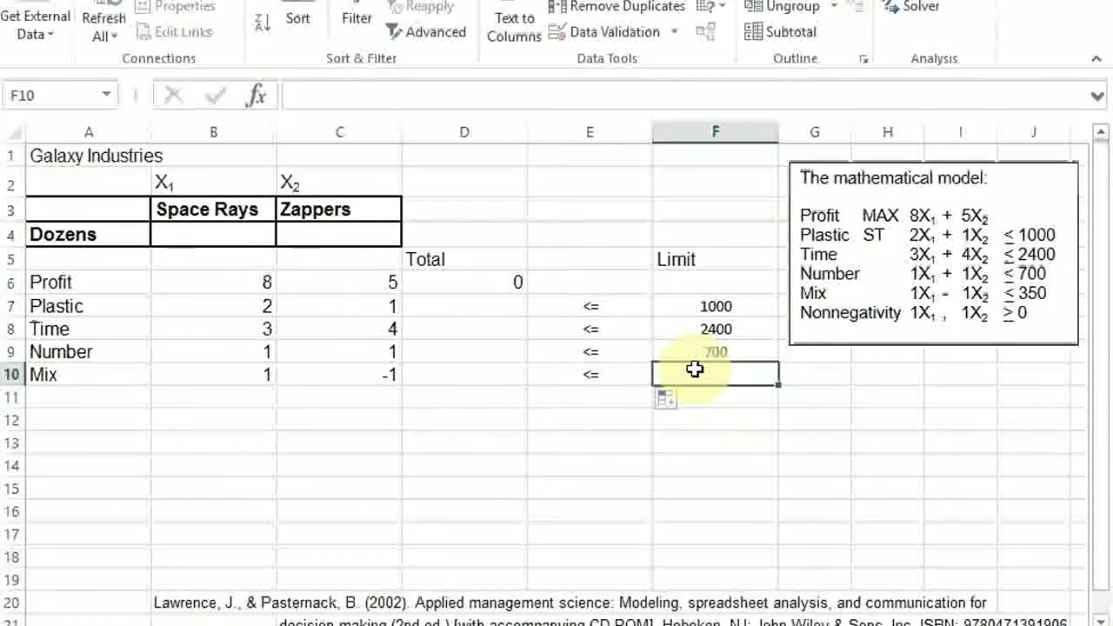
type("350")
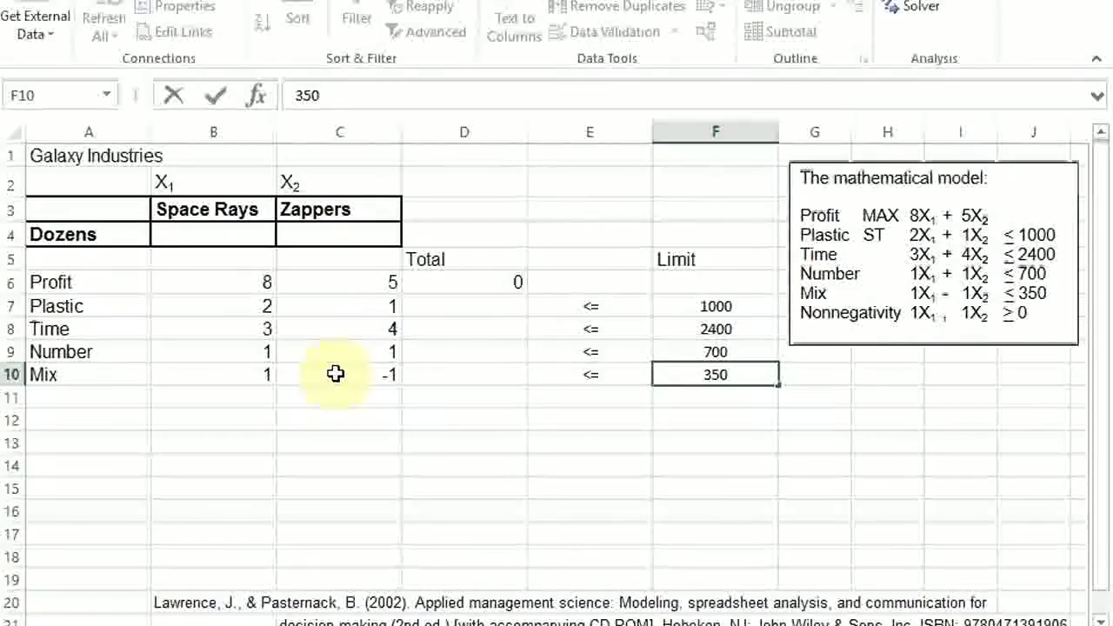
Step: Copy the SUMPRODUCT formula from D6 down through D10 to total every constraint row
left_click(466, 281)
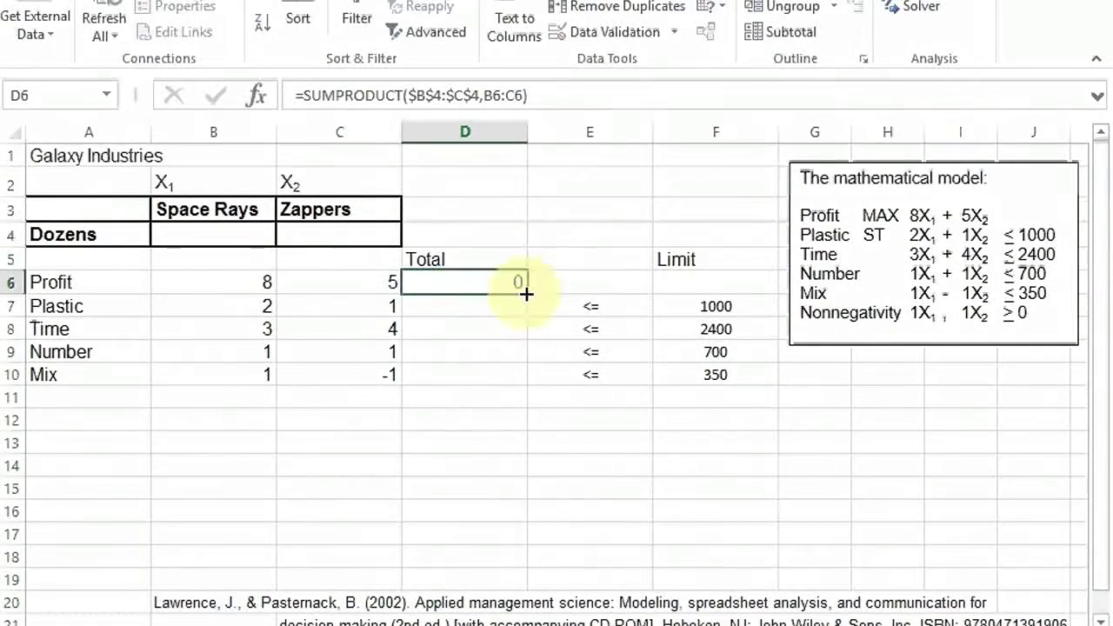
left_click_drag(526, 294, 522, 389)
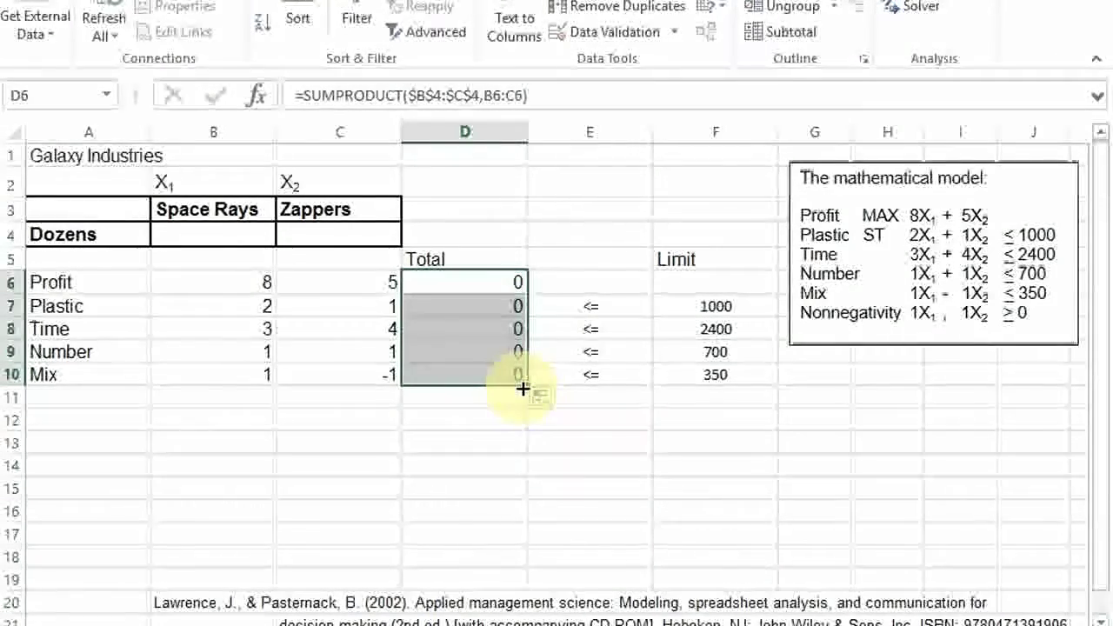
Step: Check the SUMPRODUCT formulas in D6 through D10 for the fixed Dozens range and each row's own coefficients
left_click(477, 281)
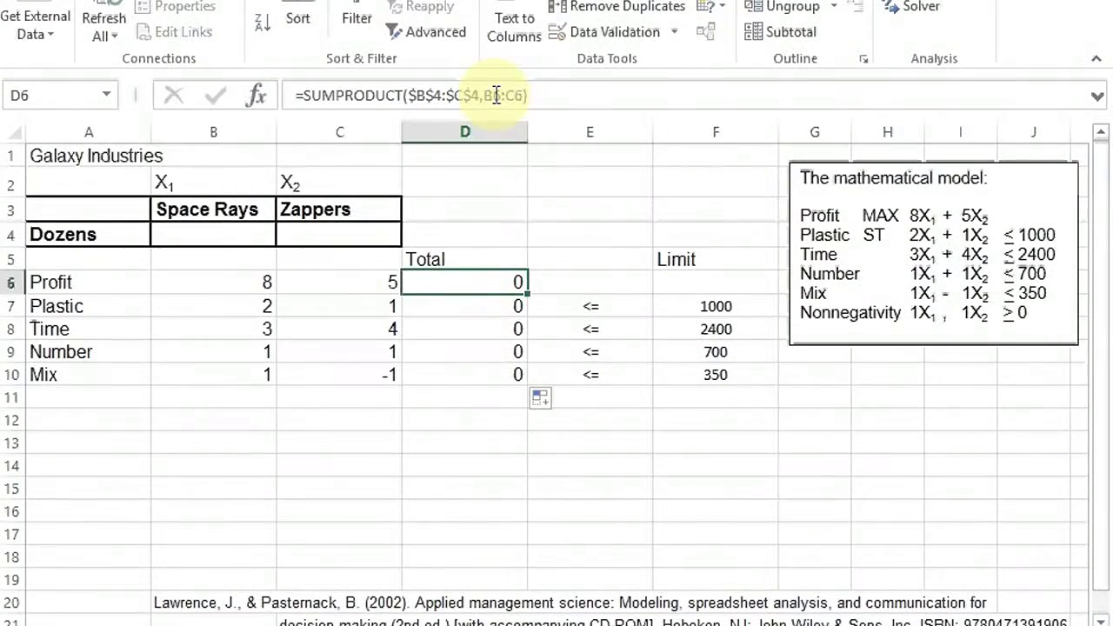
key("Escape")
left_click(479, 303)
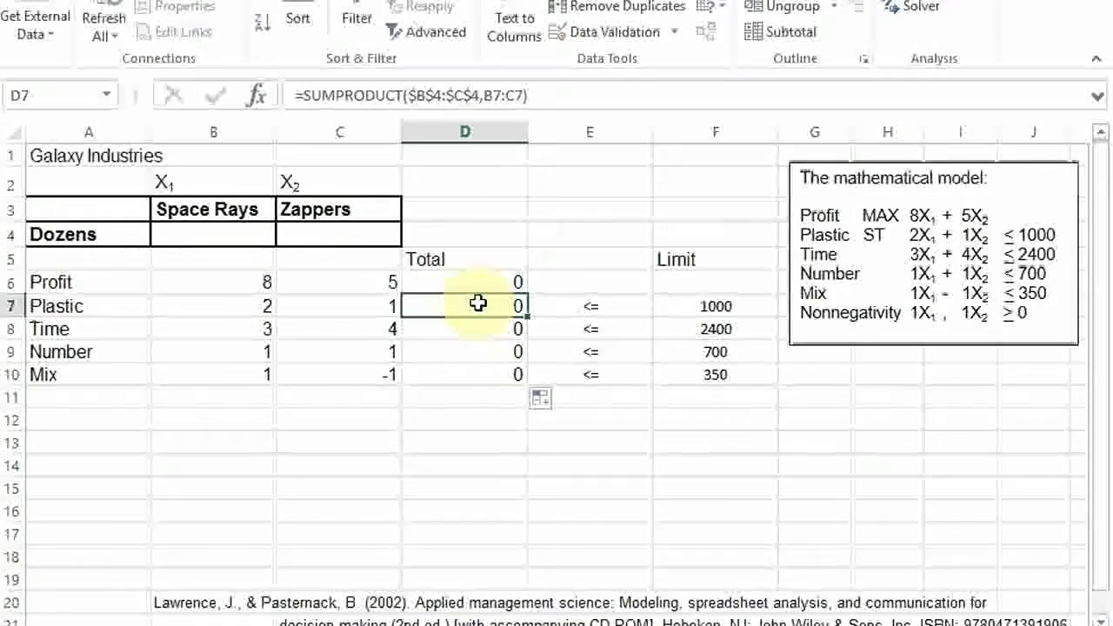
double_click(479, 303)
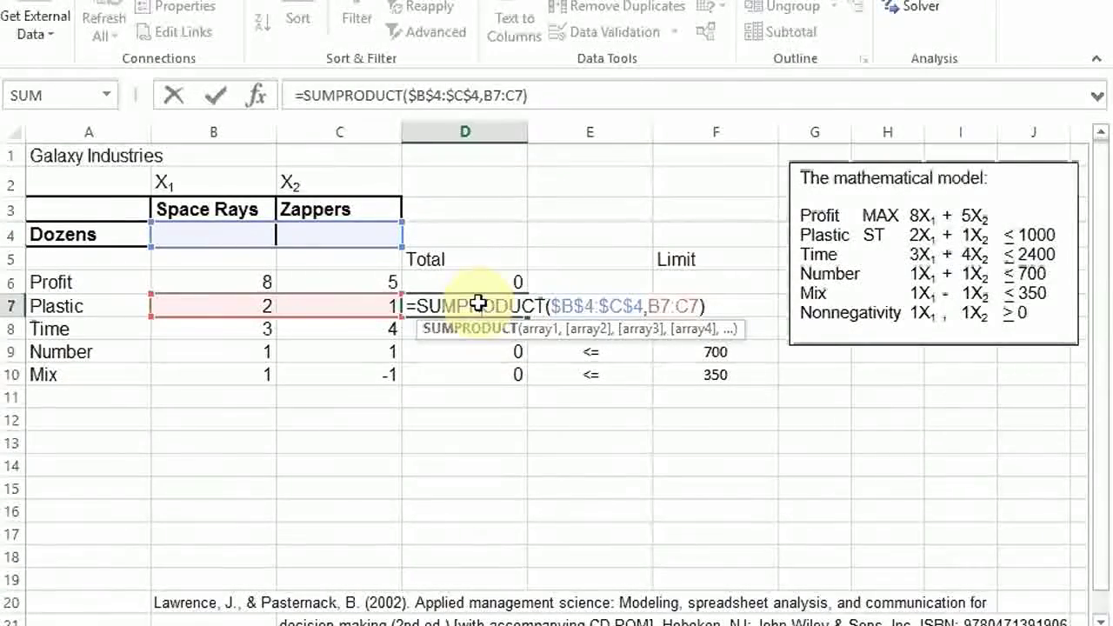
key("Escape")
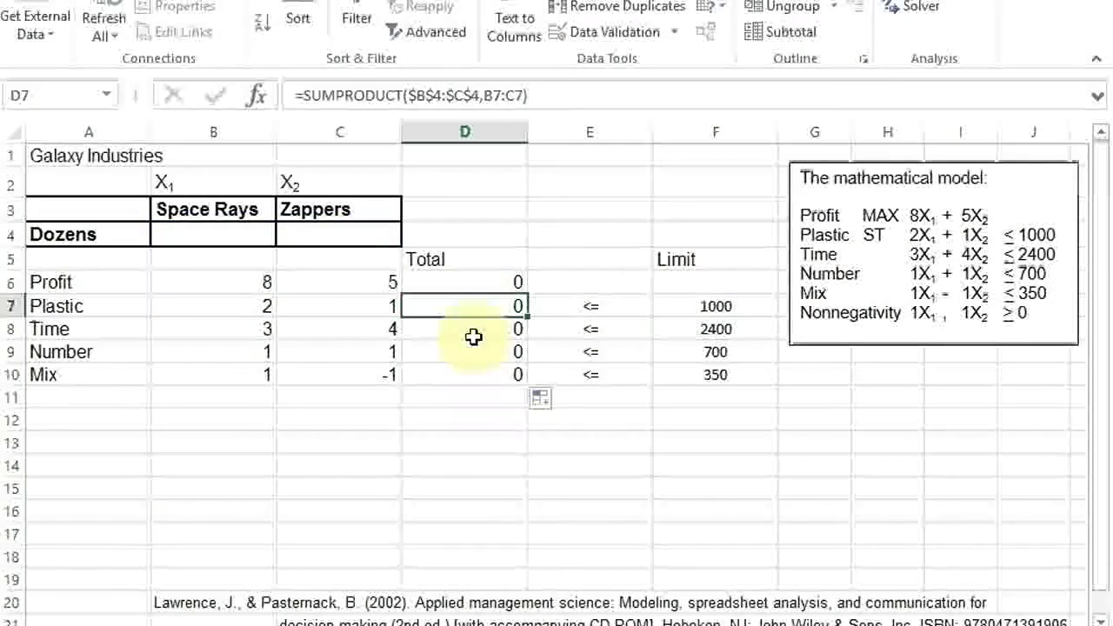
left_click(473, 338)
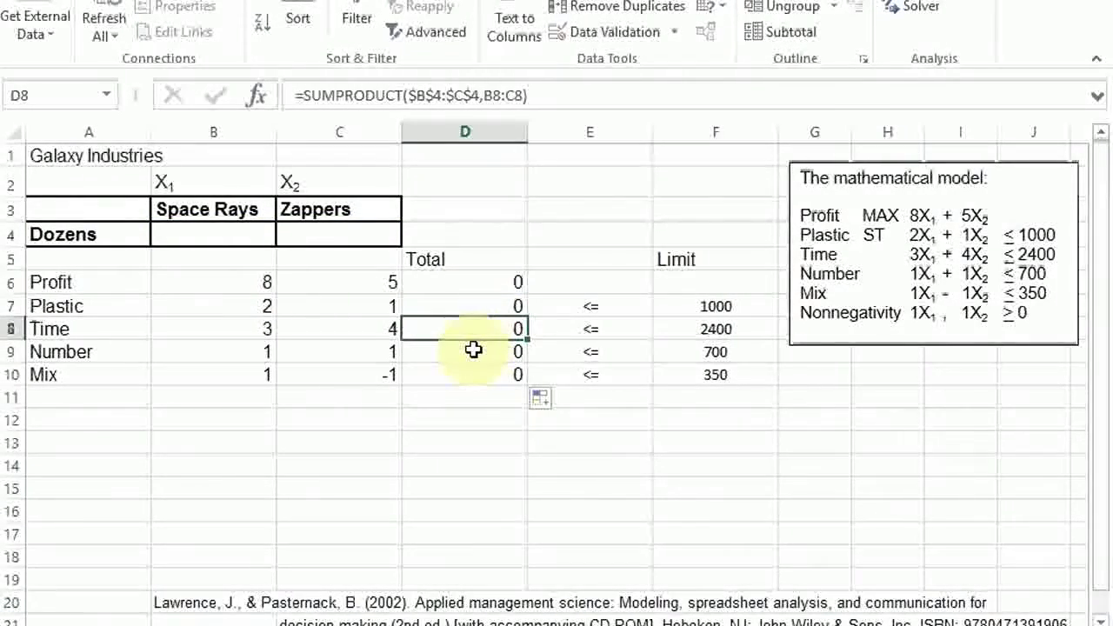
left_click(473, 350)
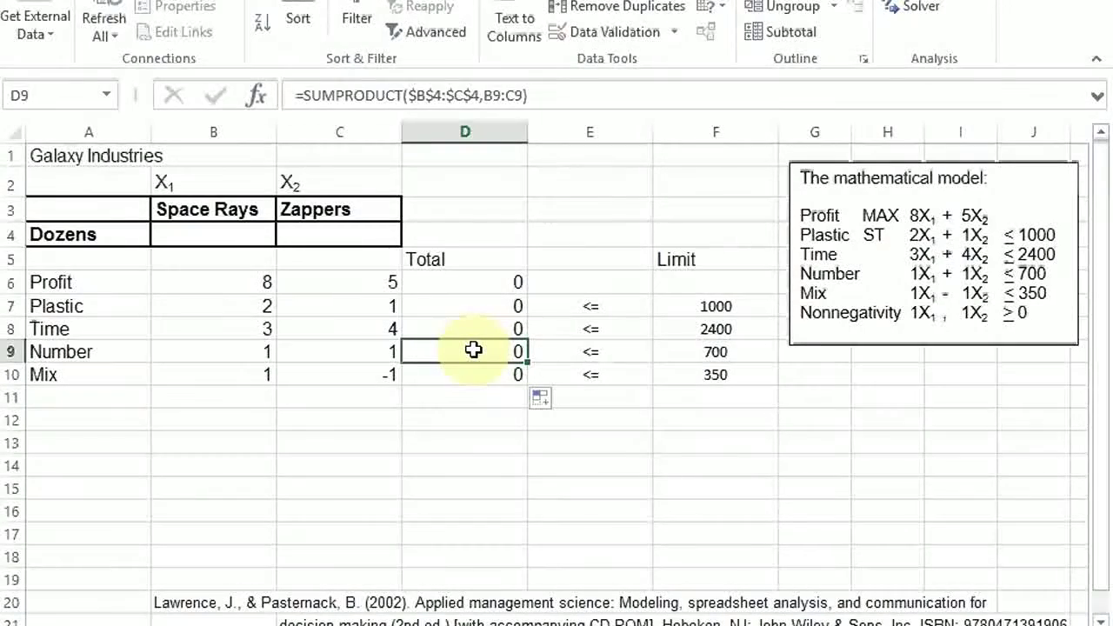
left_click(473, 374)
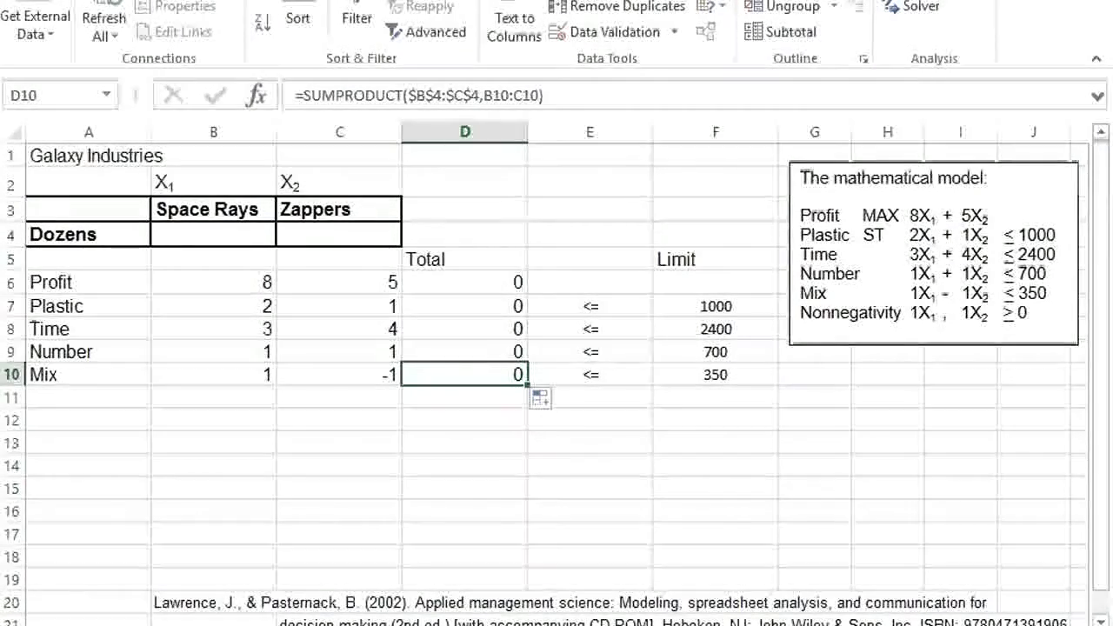
Step: Start Solver and set the objective to the total profit cell D6 with the Max option
left_click(901, 8)
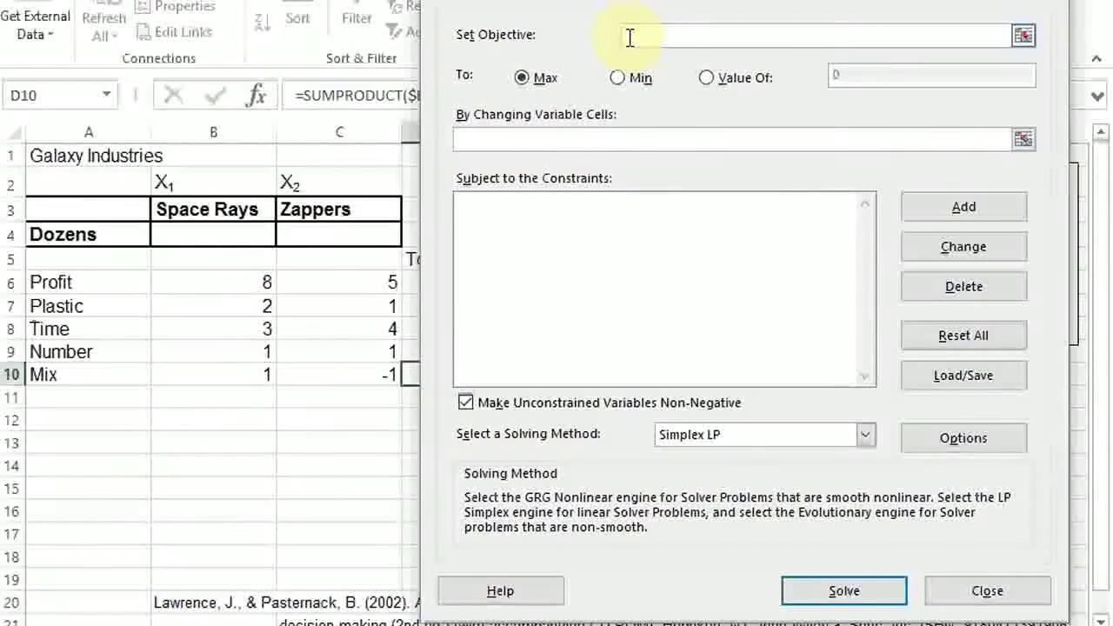
left_click(1022, 35)
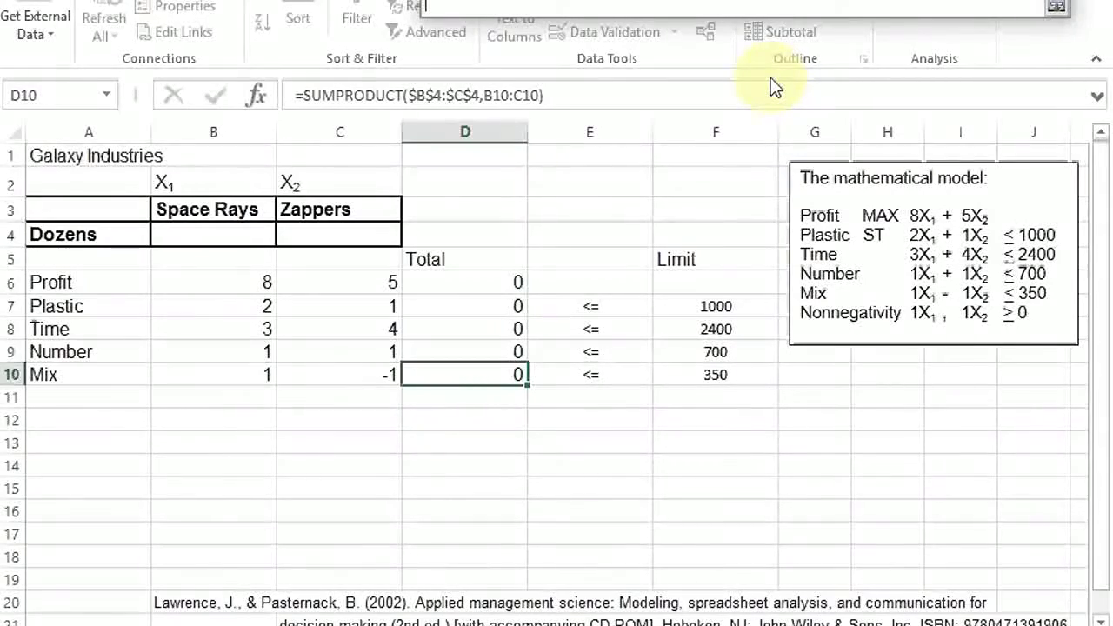
left_click(496, 283)
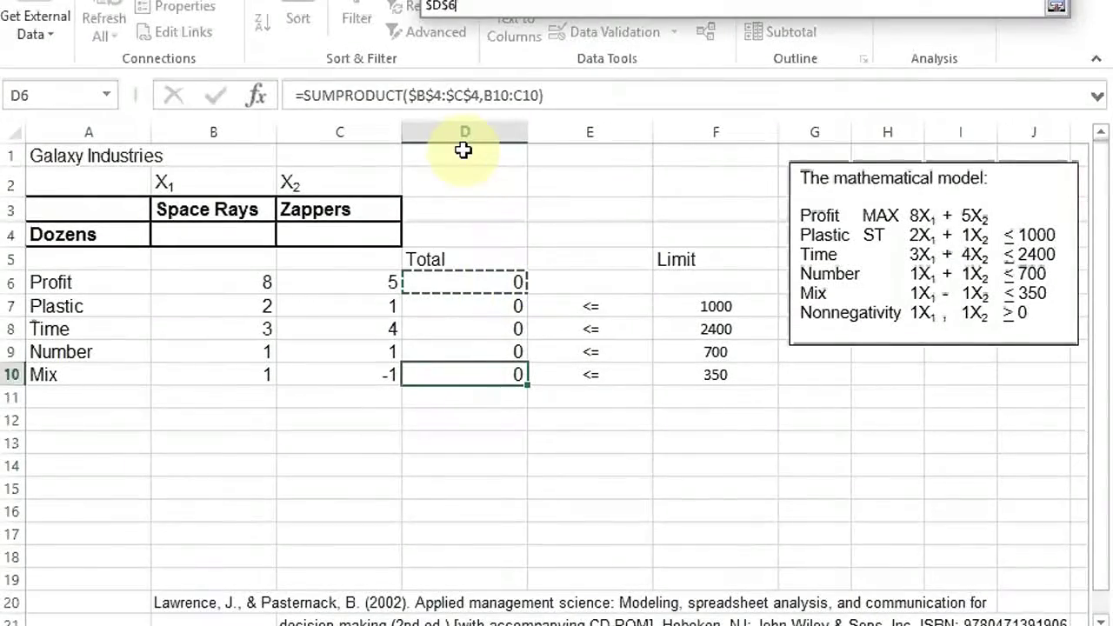
left_click(1056, 9)
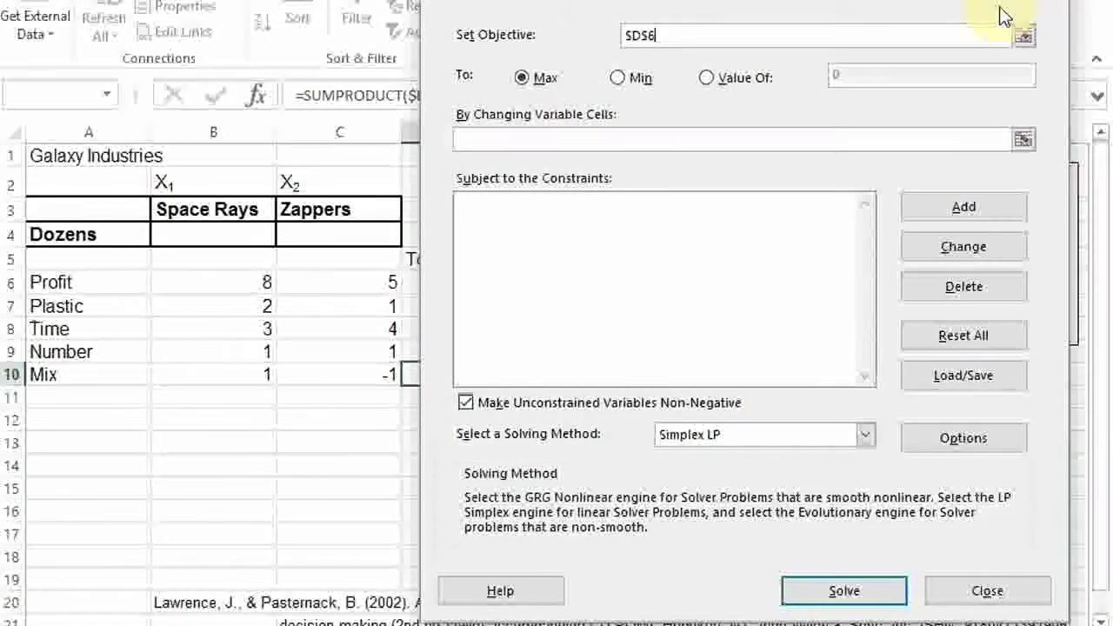
left_click(519, 81)
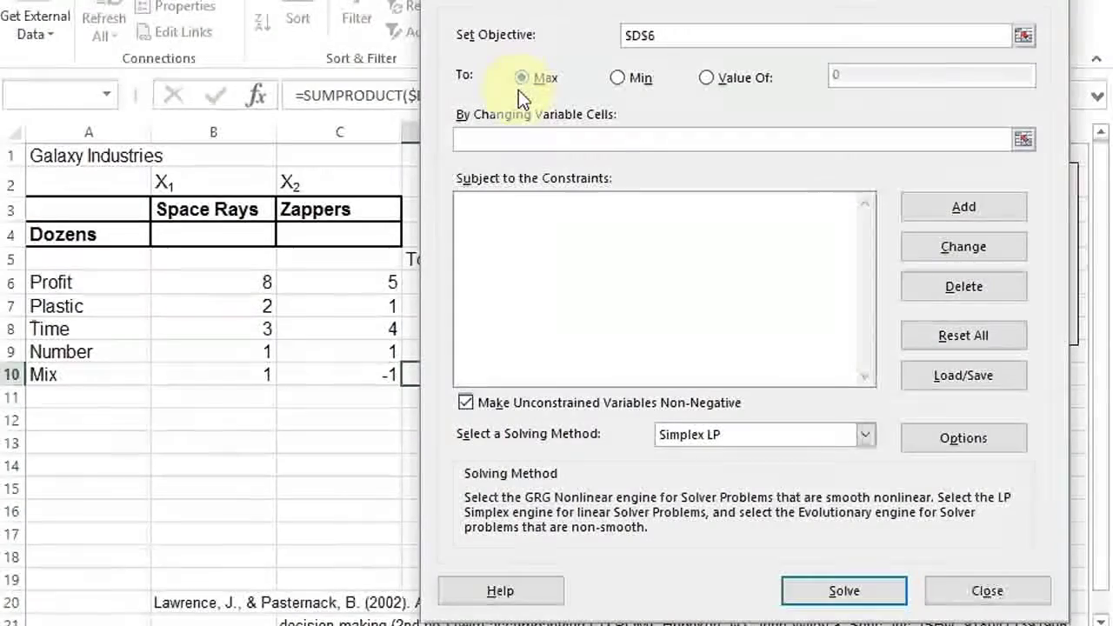
Step: Set the Solver's changing variable cells to the Dozens range B4:C4
left_click(515, 143)
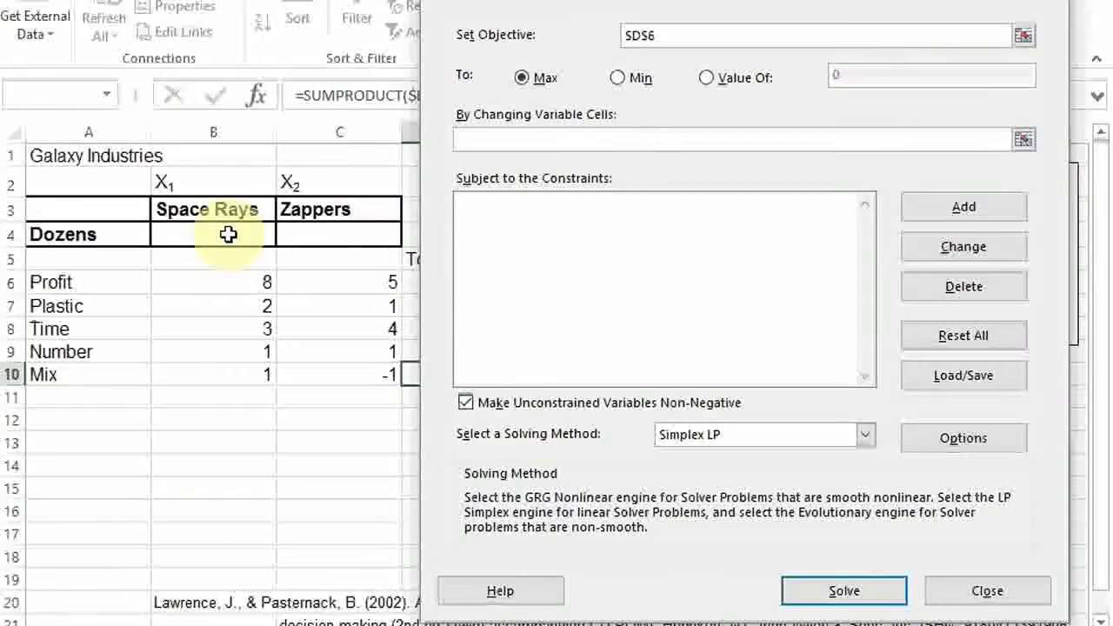
left_click_drag(228, 235, 313, 237)
left_click_drag(488, 139, 524, 142)
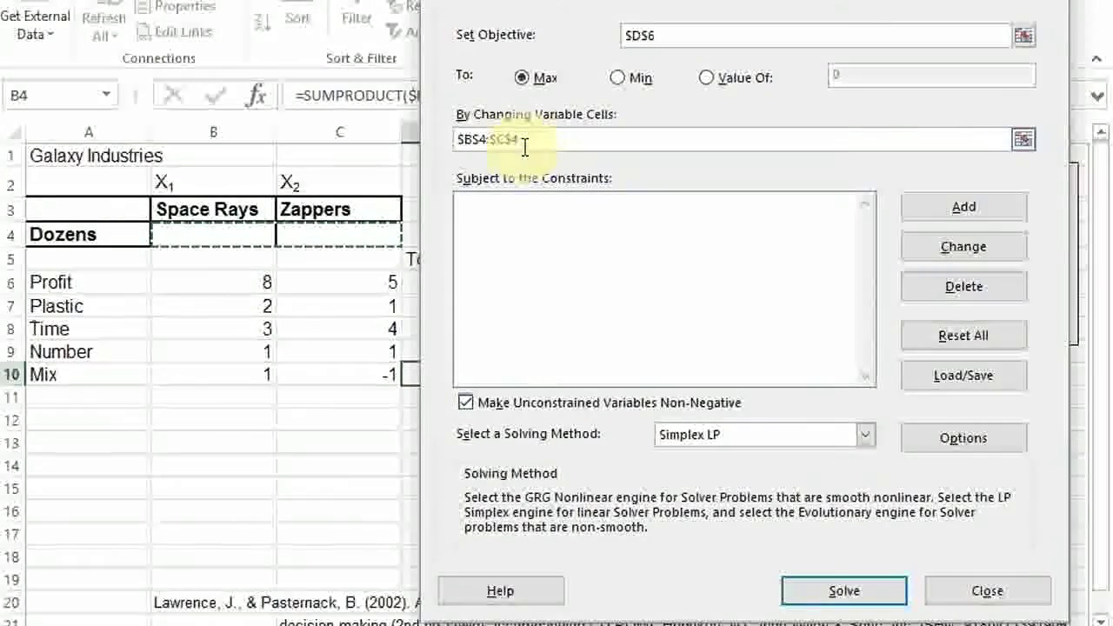
key("End")
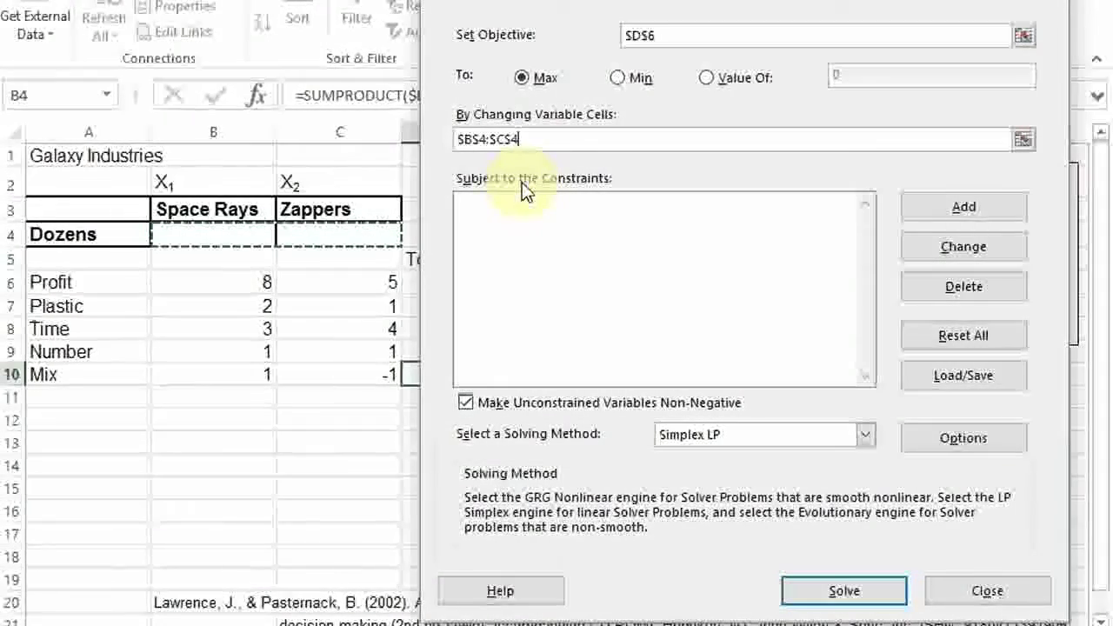
Step: Add the Plastic constraint to Solver, requiring total D7 to be <= the limit in F7
left_click(969, 218)
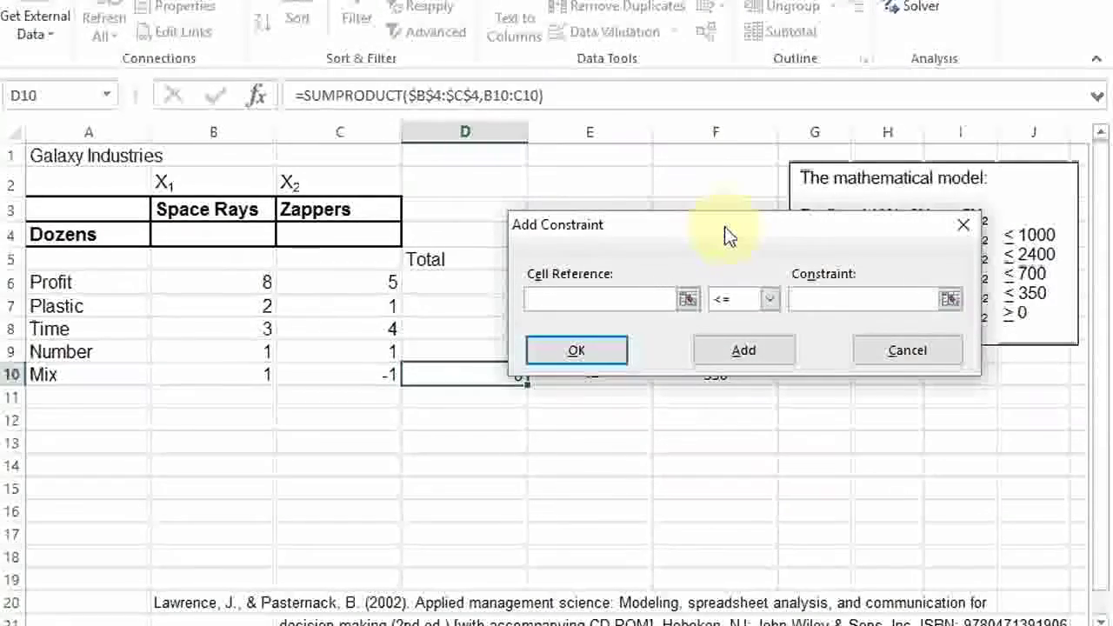
left_click_drag(728, 236, 780, 113)
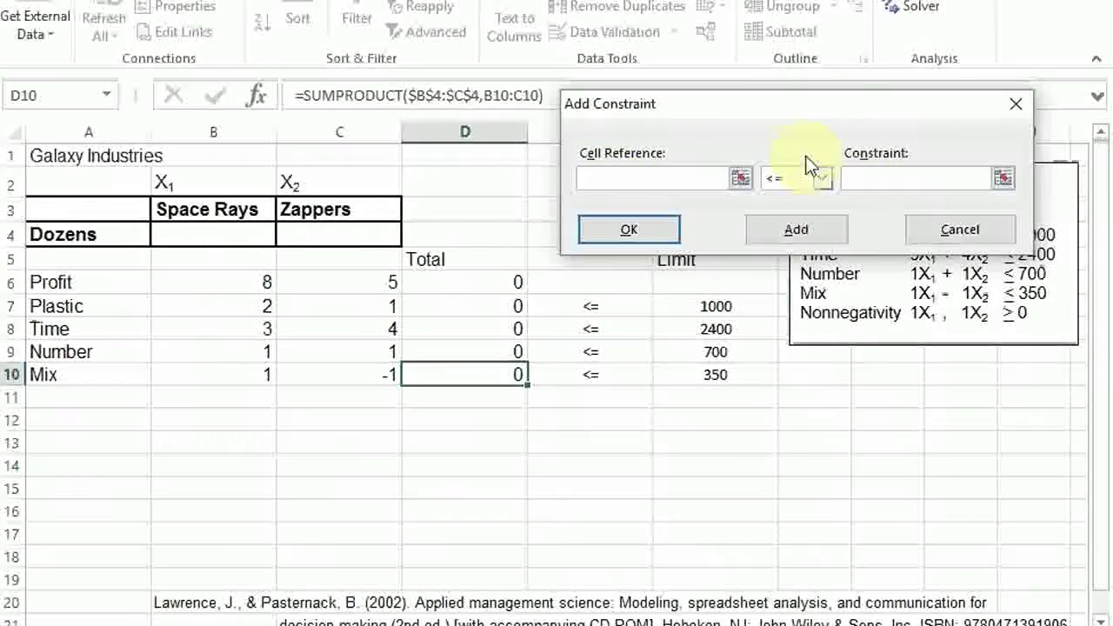
left_click_drag(802, 119, 747, 87)
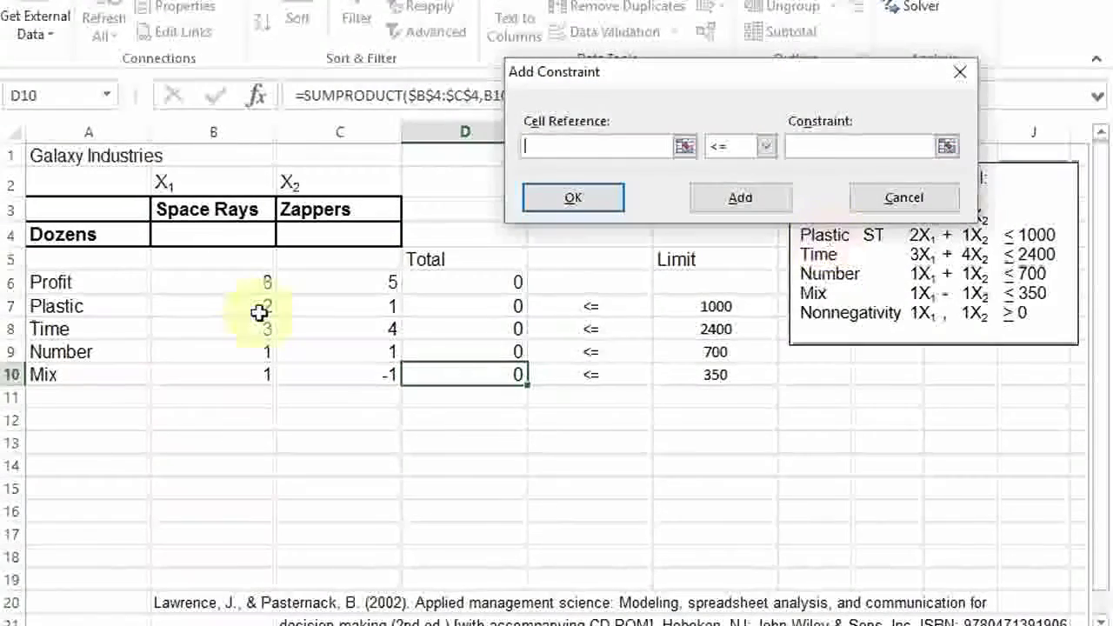
left_click(457, 310)
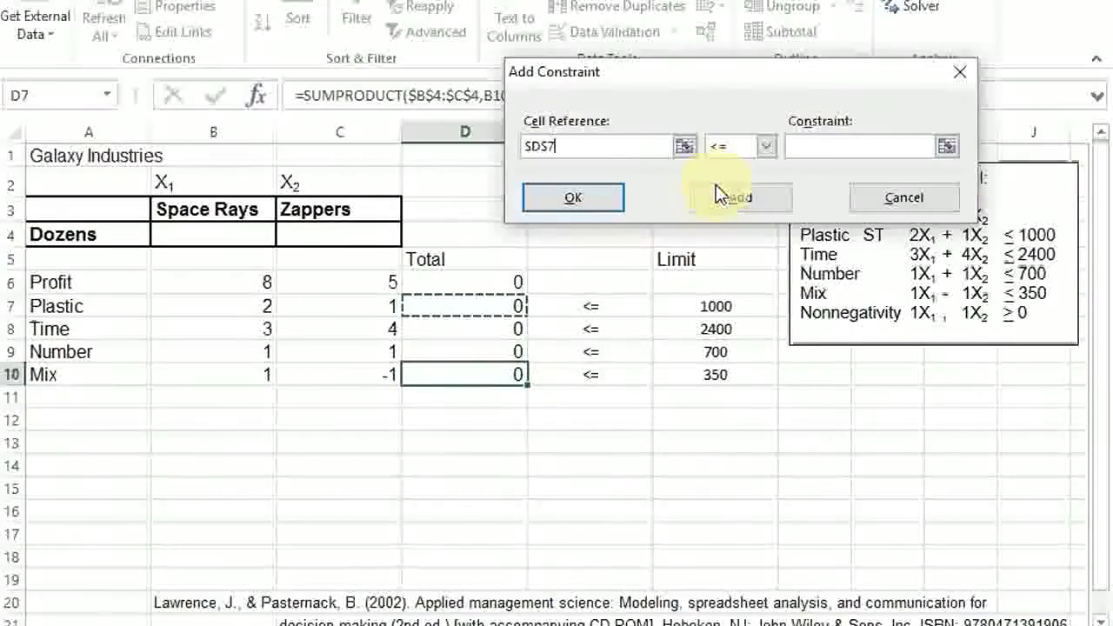
left_click(739, 148)
left_click(745, 166)
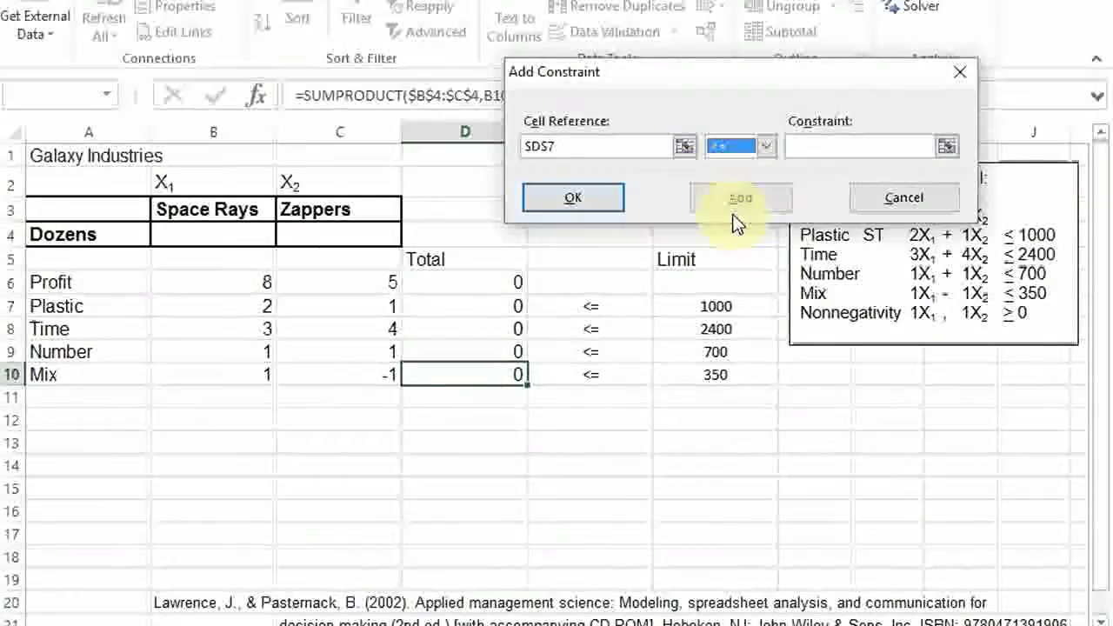
left_click(813, 148)
left_click(730, 306)
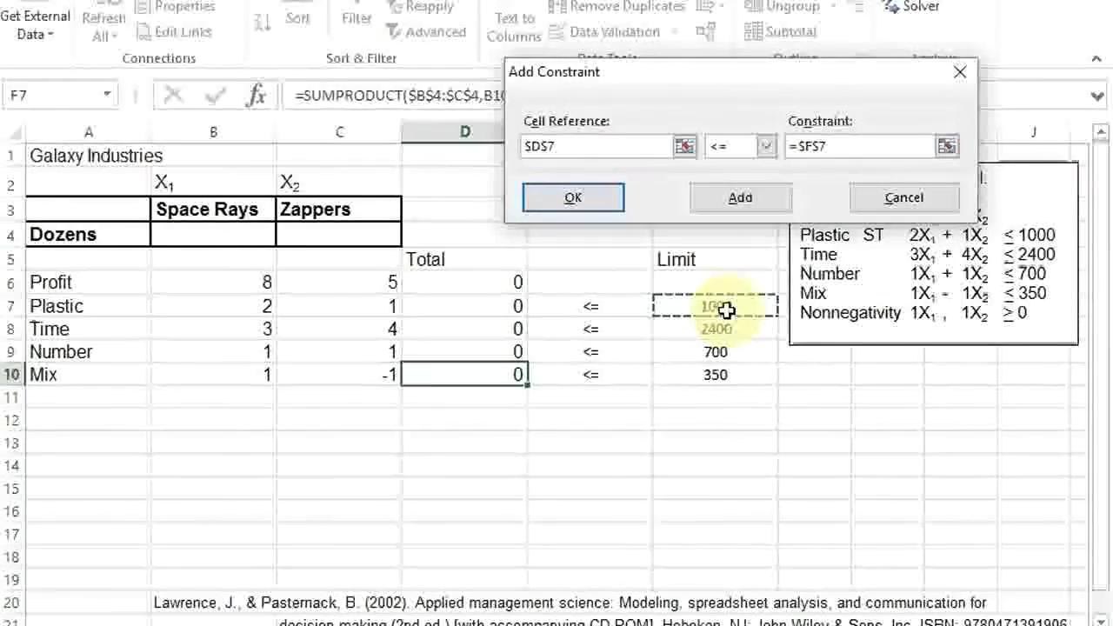
left_click(604, 199)
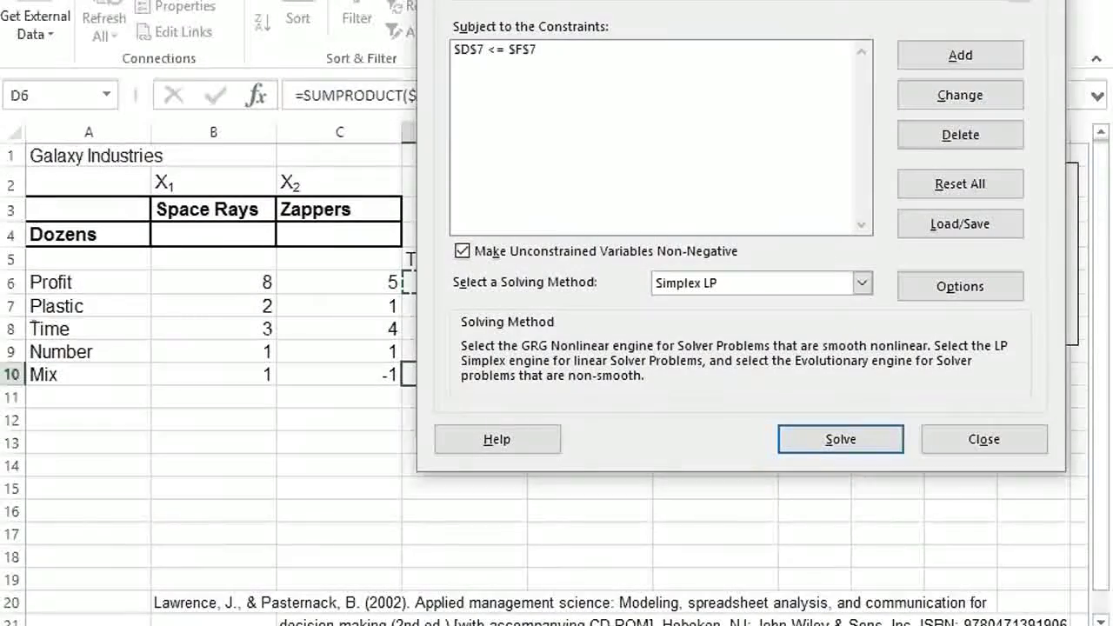
Step: Add the Time constraint to Solver, requiring total D8 to be <= the limit in F8
left_click_drag(740, 0, 736, 118)
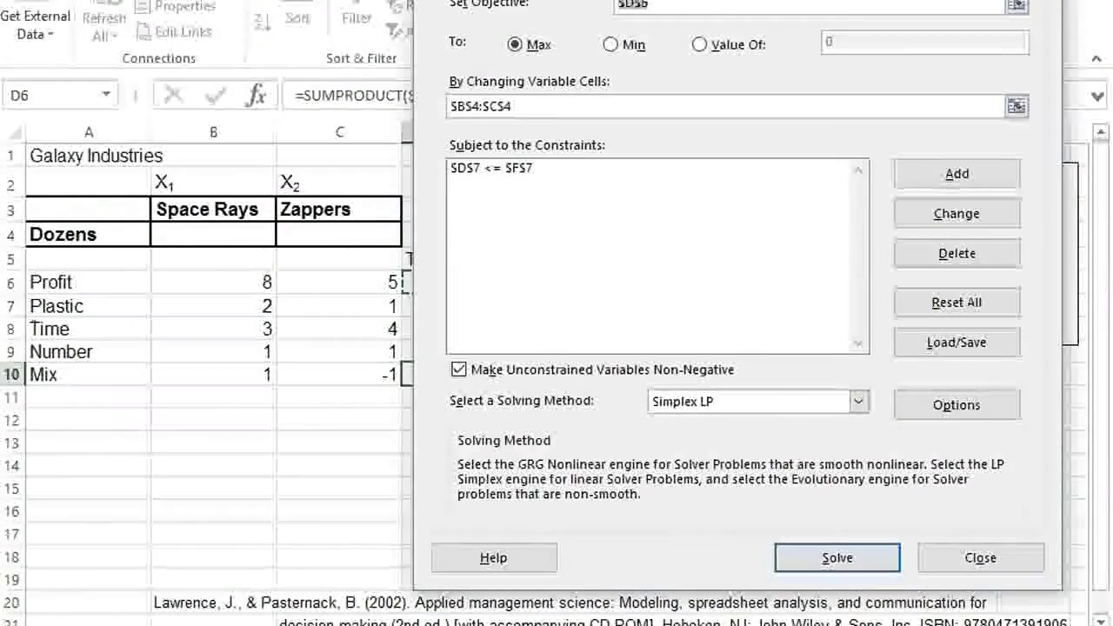
left_click_drag(711, 0, 715, 0)
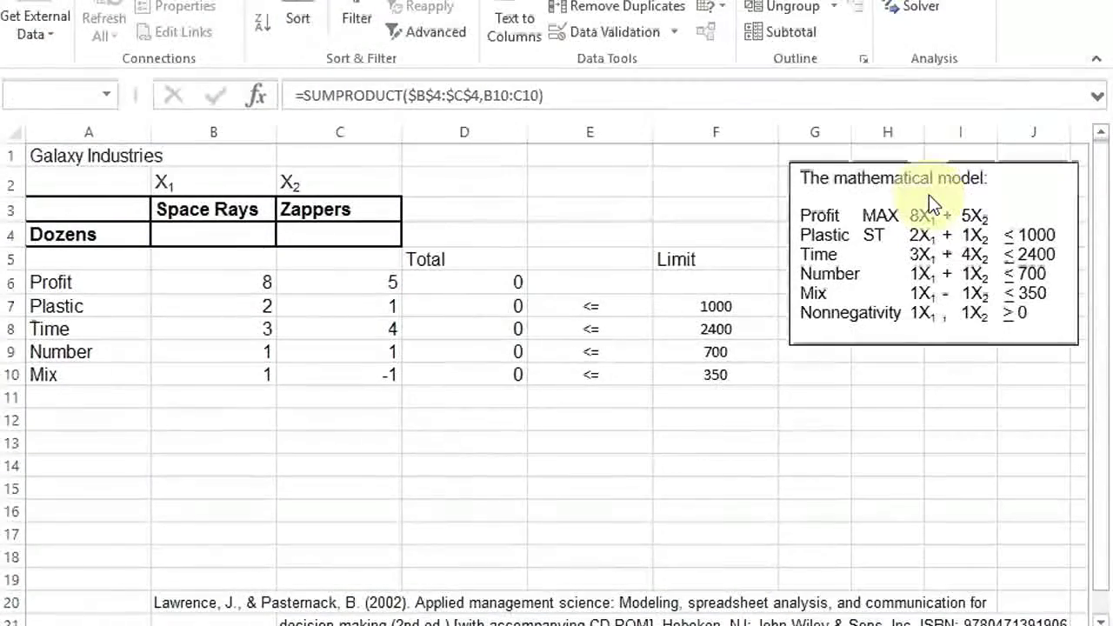
left_click(929, 194)
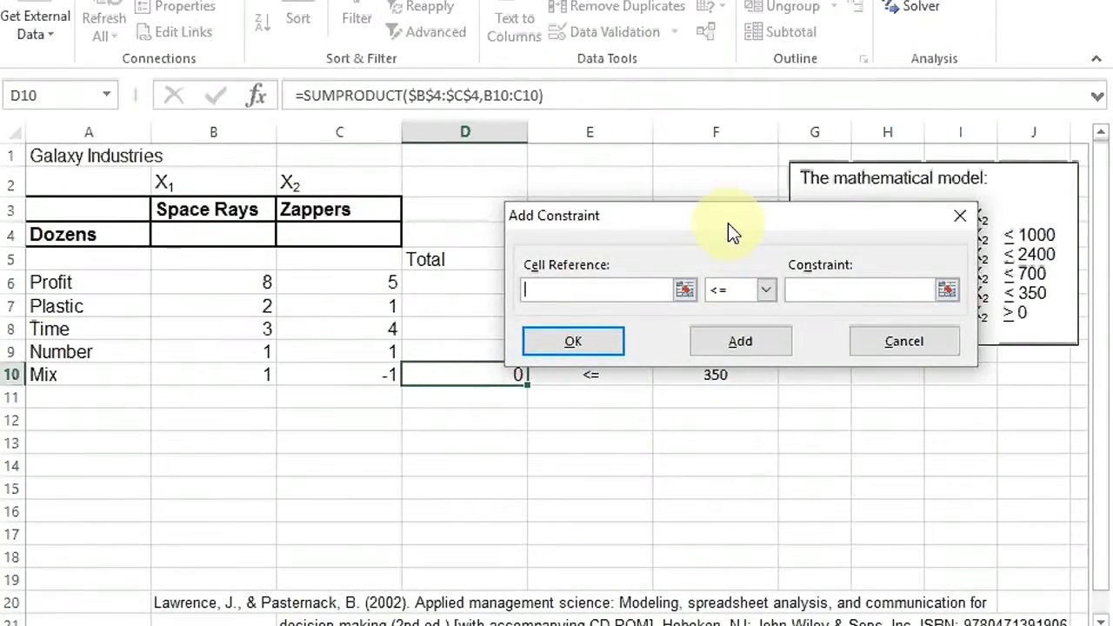
left_click_drag(730, 219, 765, 224)
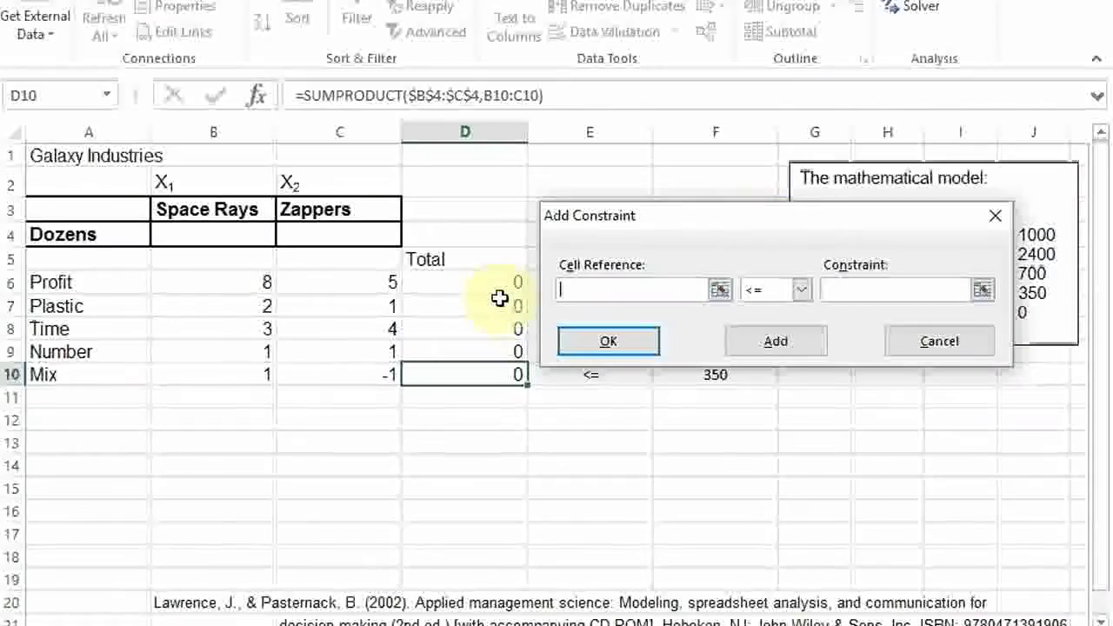
left_click(474, 328)
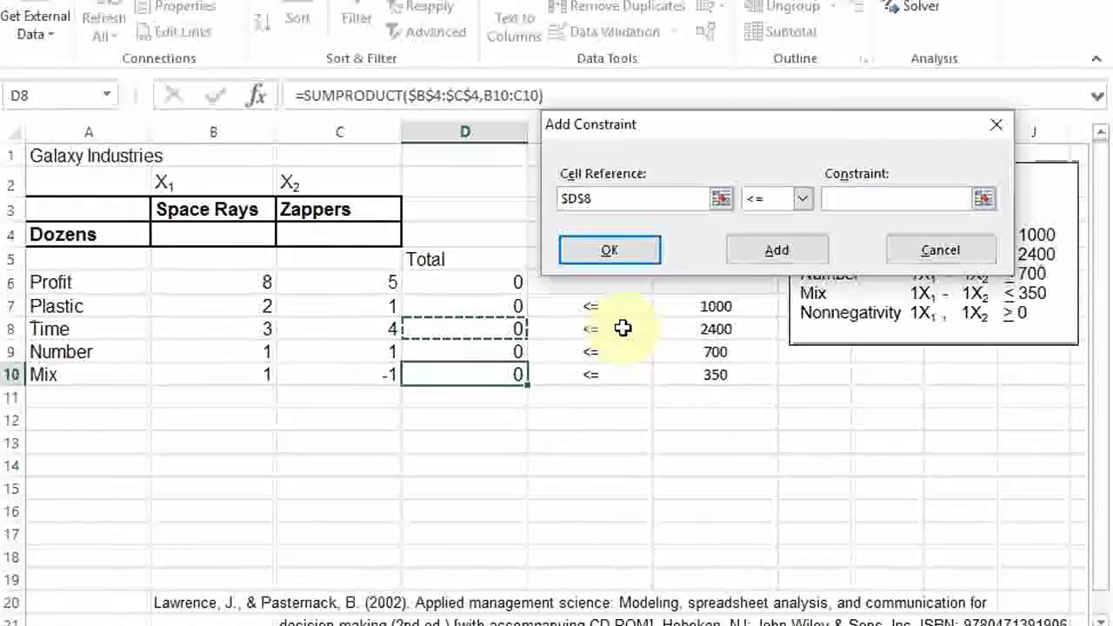
left_click(804, 203)
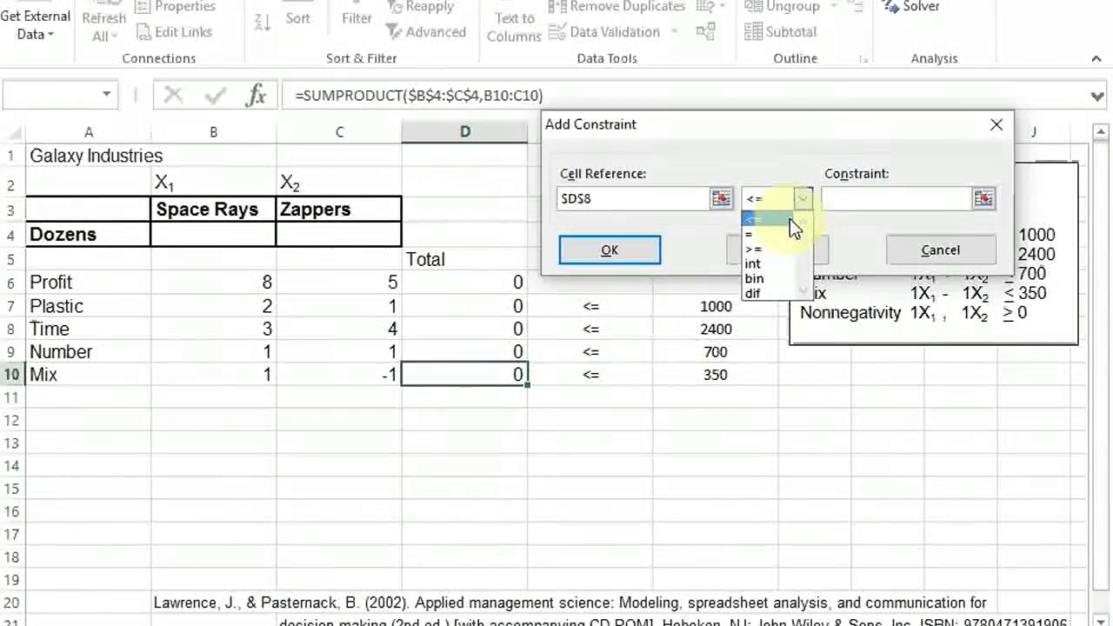
left_click(789, 218)
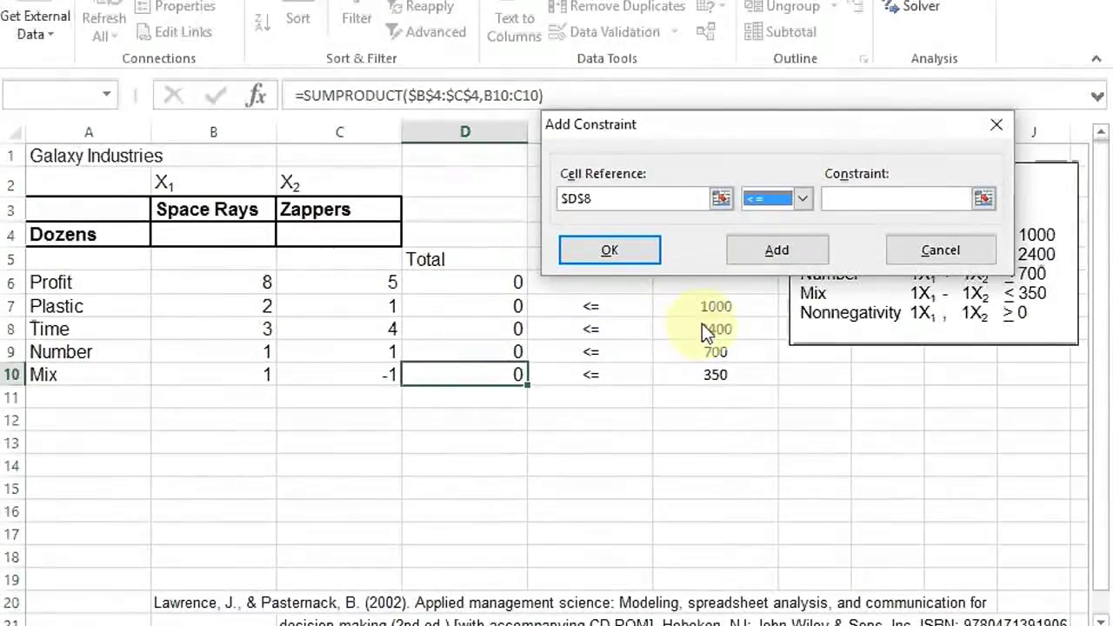
key("Tab")
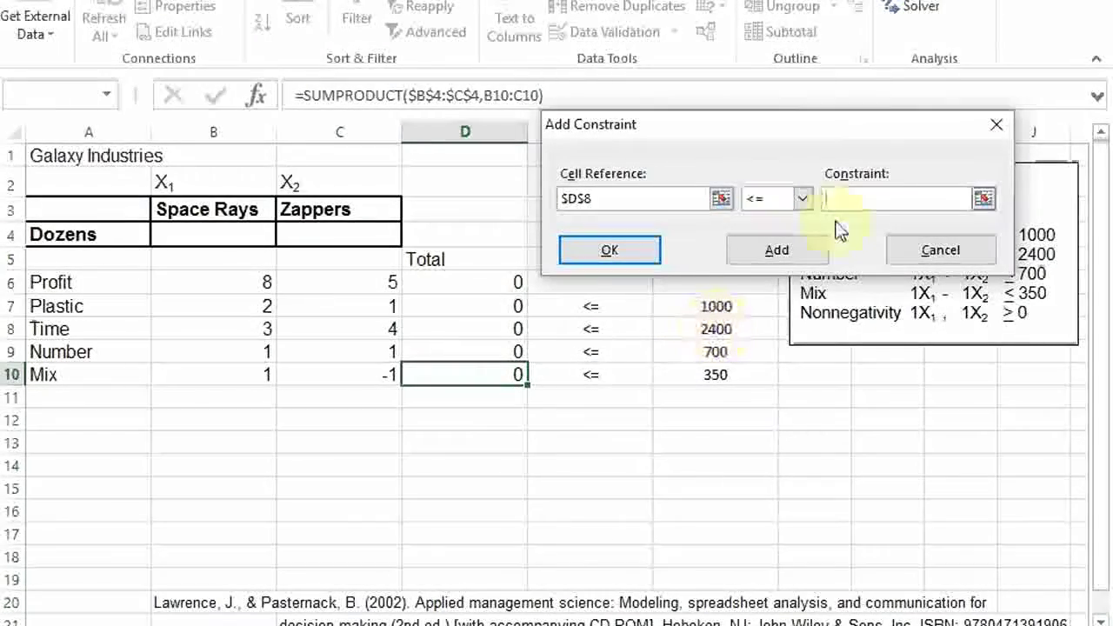
left_click(718, 328)
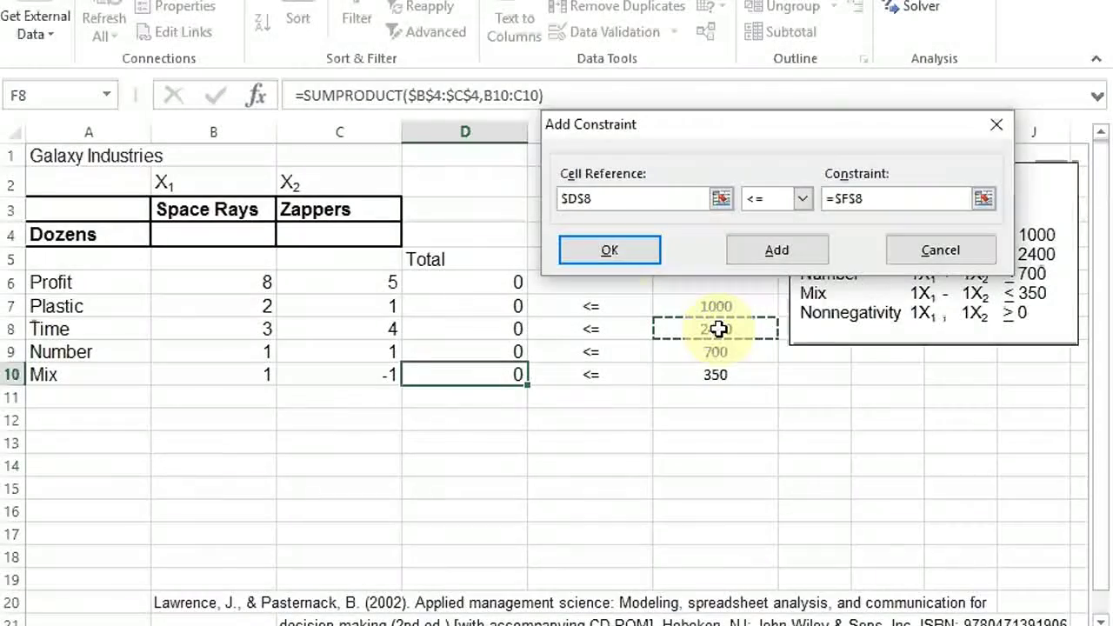
left_click(772, 246)
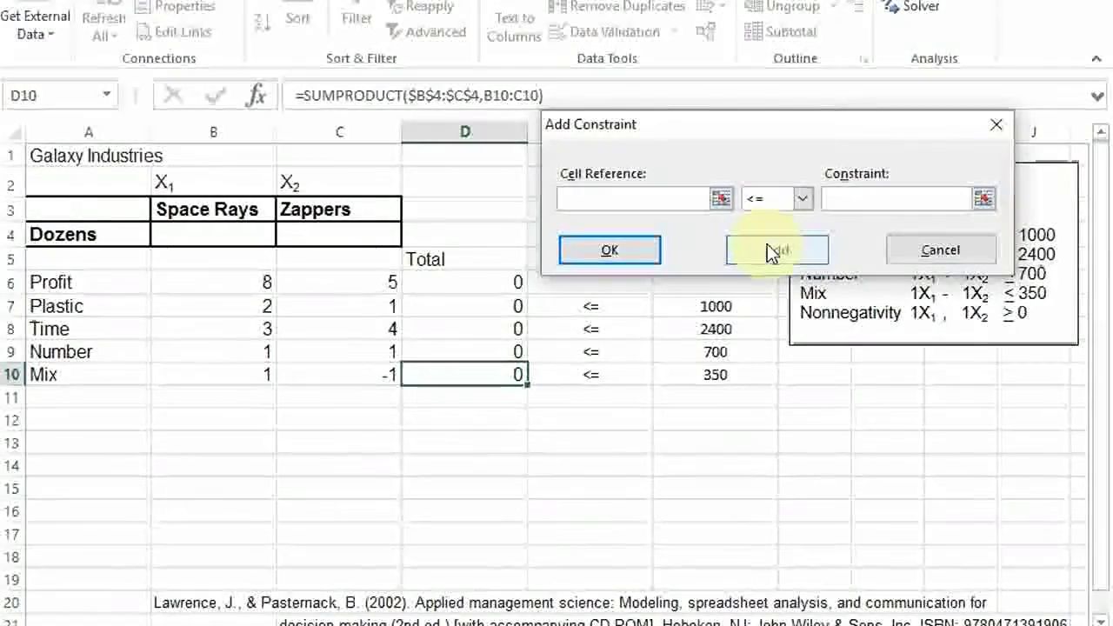
Step: Add the Number constraint to Solver, requiring total D9 to be <= the limit in F9
left_click(517, 352)
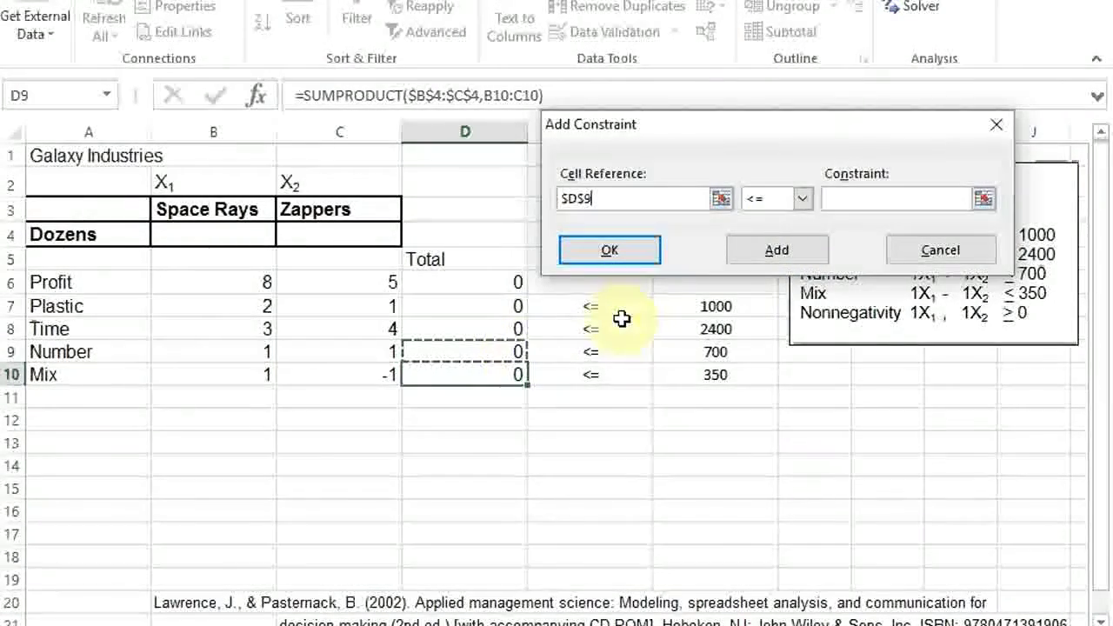
left_click(804, 203)
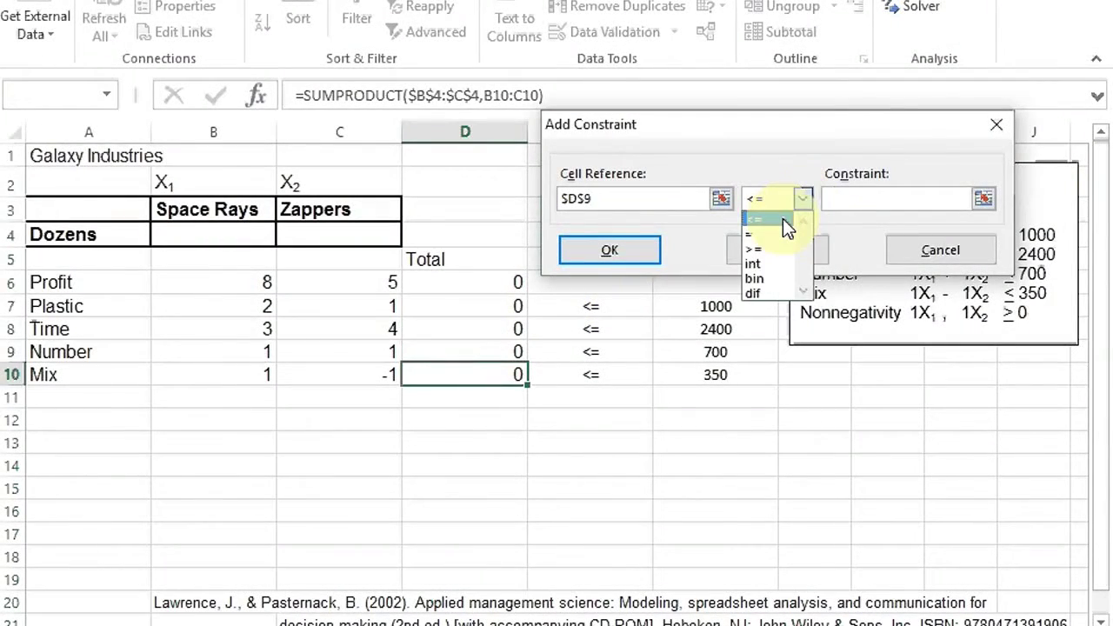
left_click(782, 218)
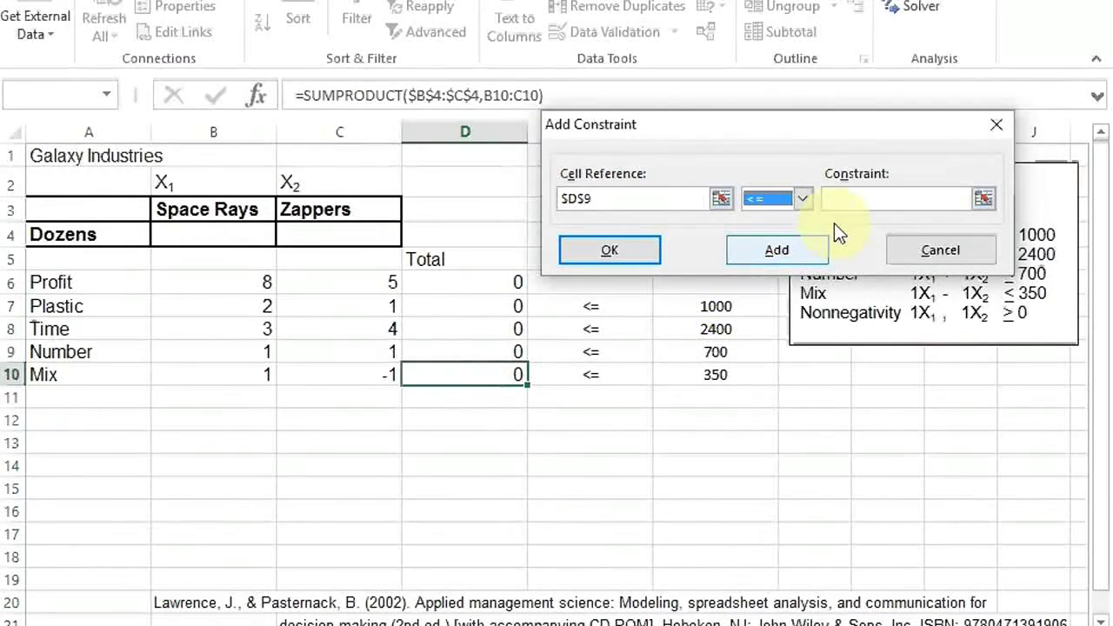
key("Tab")
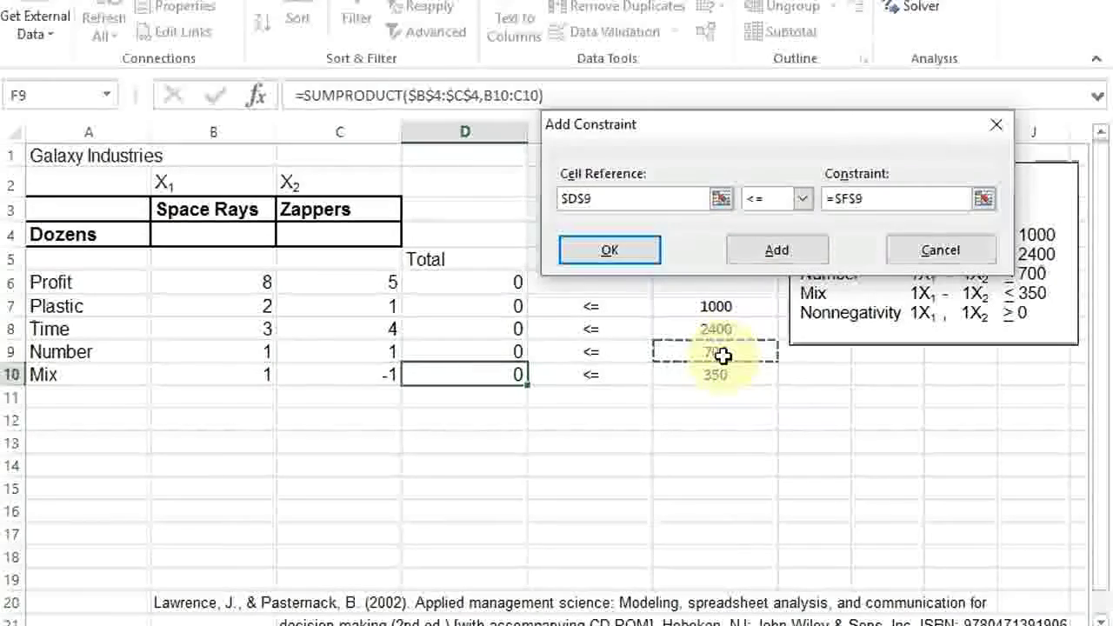
left_click(780, 260)
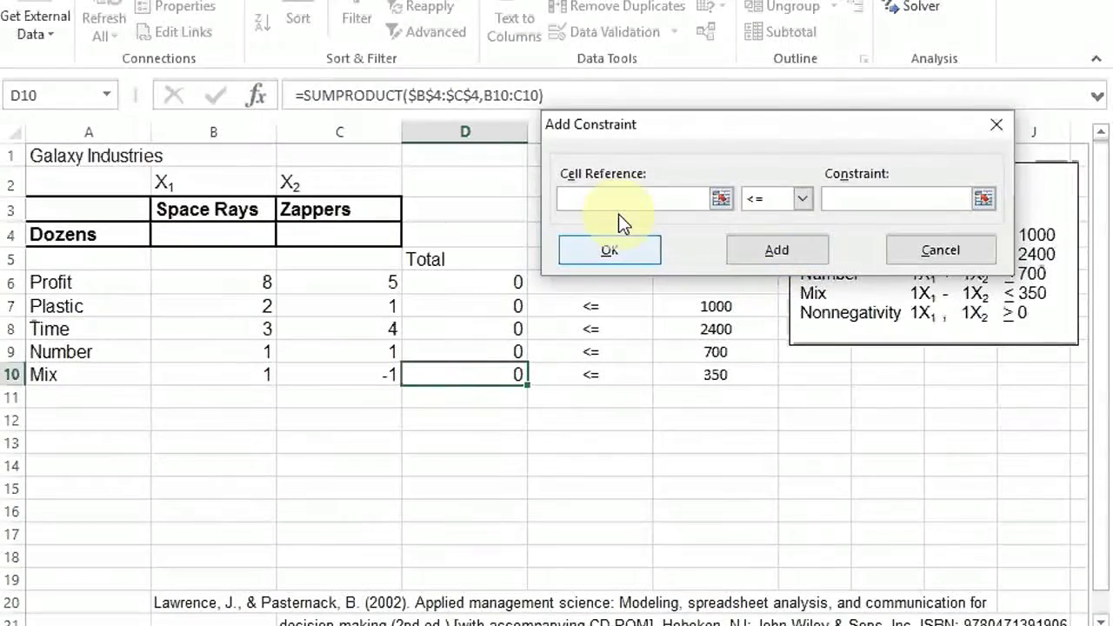
Step: Add the Mix constraint D10 <= F10 and finish the Solver constraint list
left_click(496, 378)
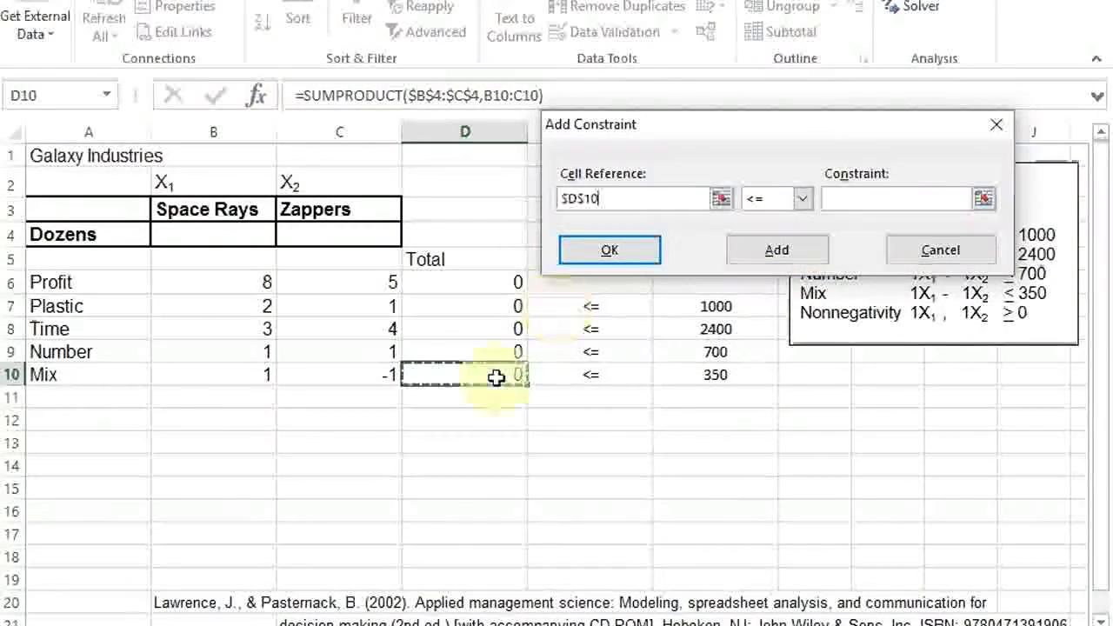
left_click(800, 199)
left_click(787, 220)
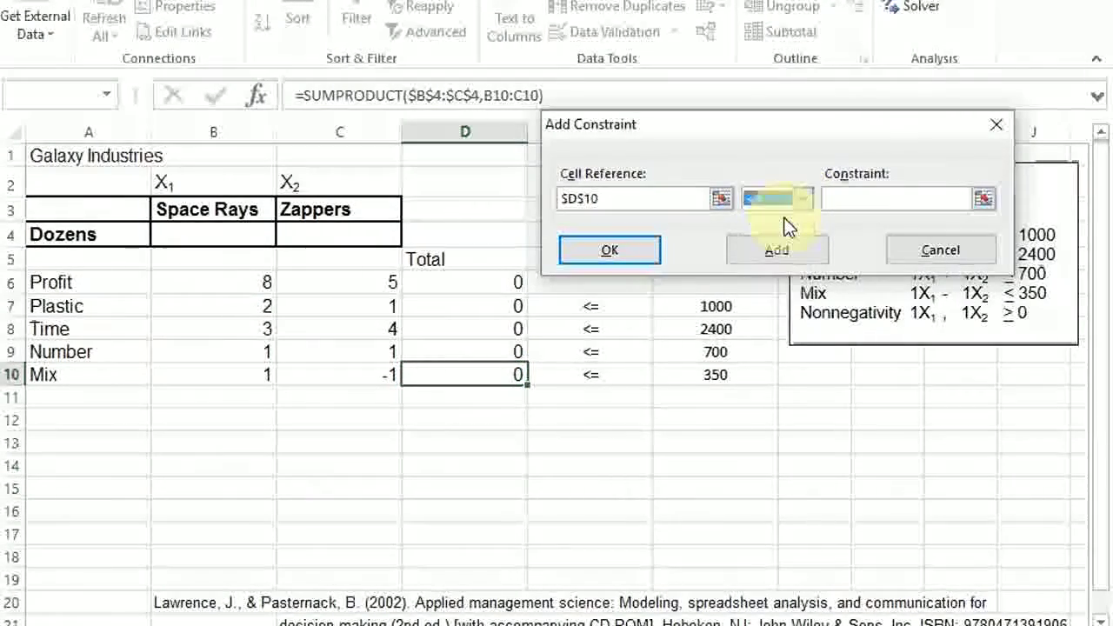
key("Tab")
left_click(713, 374)
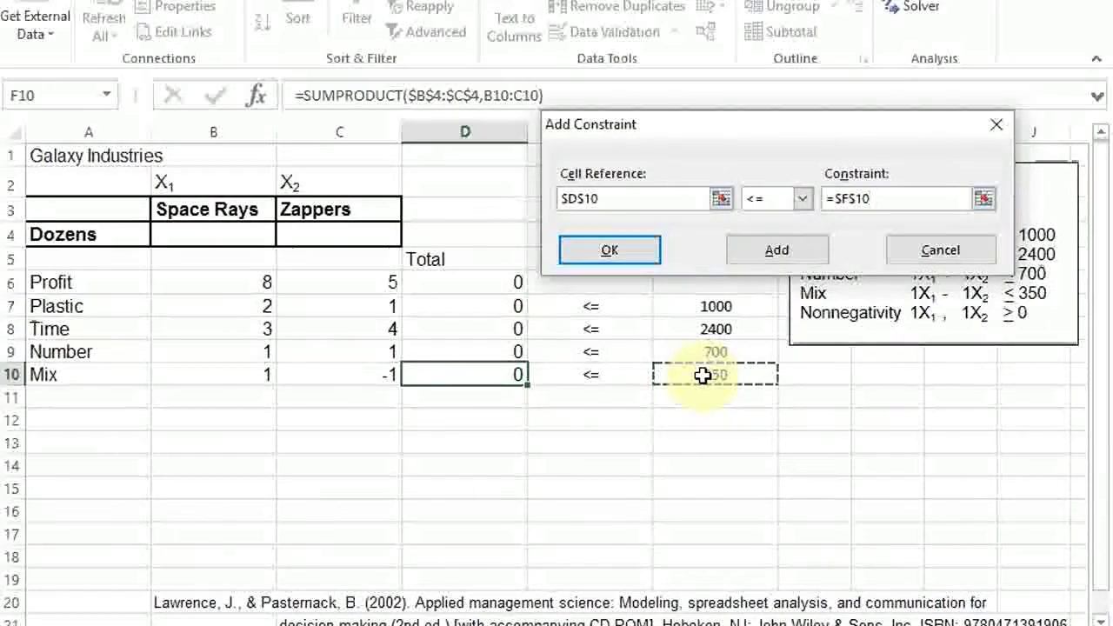
left_click(644, 262)
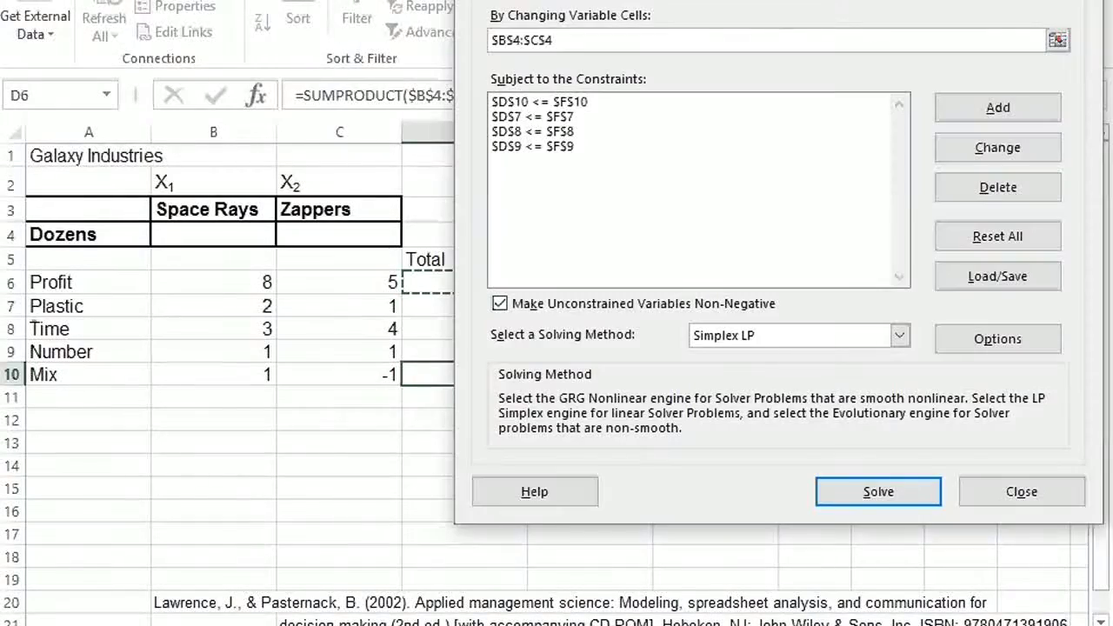
Step: Solve the model, keeping the Solver solution and generating the Answer and Sensitivity reports
mouse_move(777, 0)
left_mouse_down()
mouse_move(749, 1)
mouse_move(765, 1)
left_mouse_up()
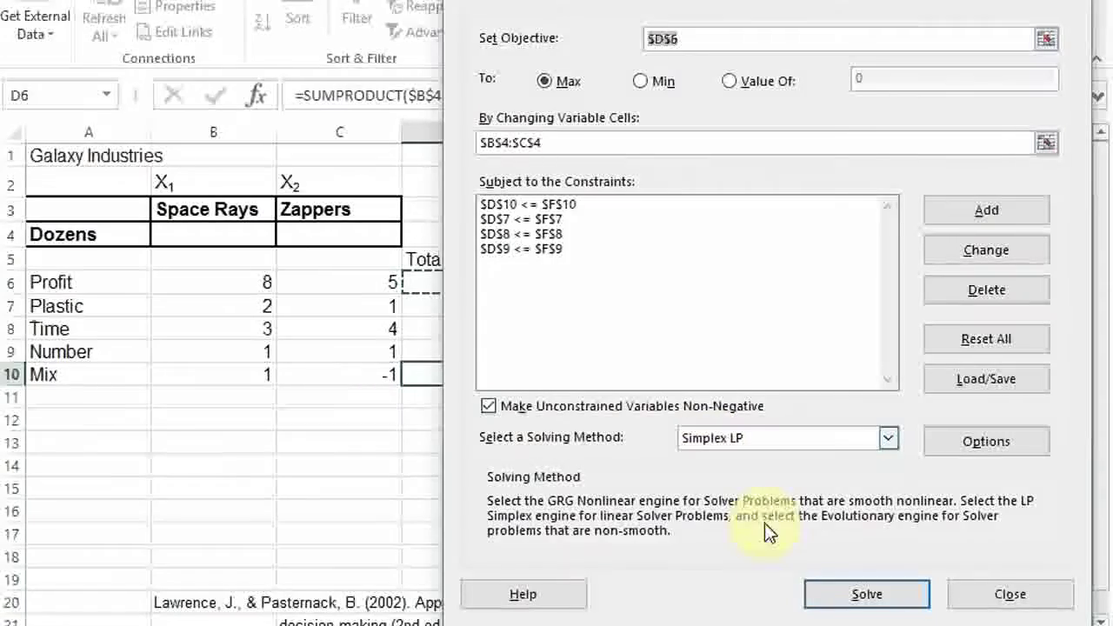
left_click(855, 600)
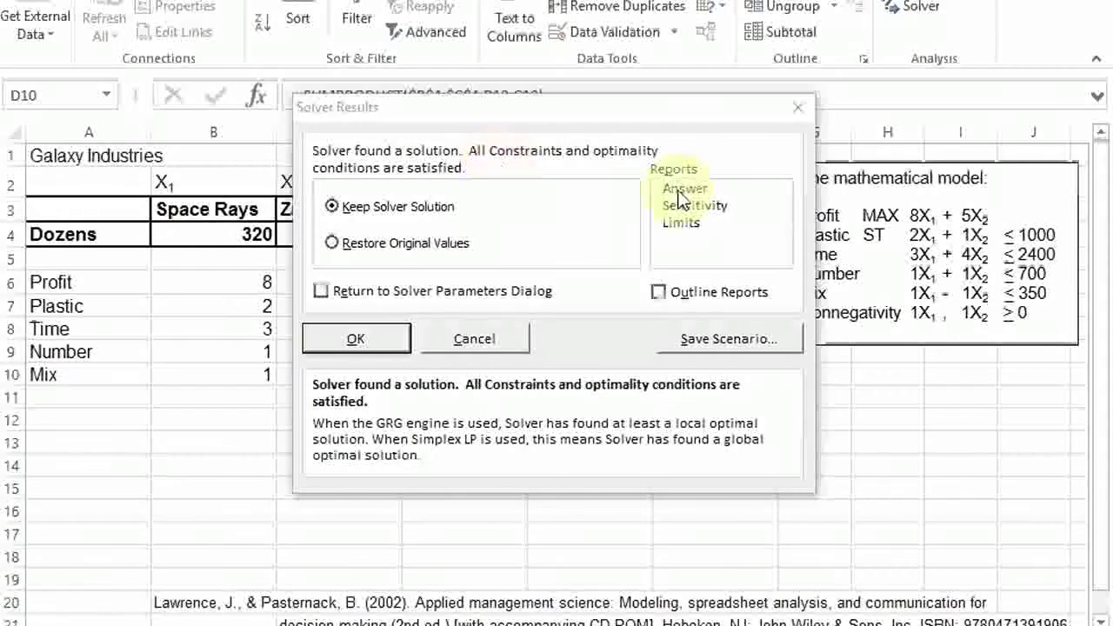
left_click_drag(687, 209, 688, 193)
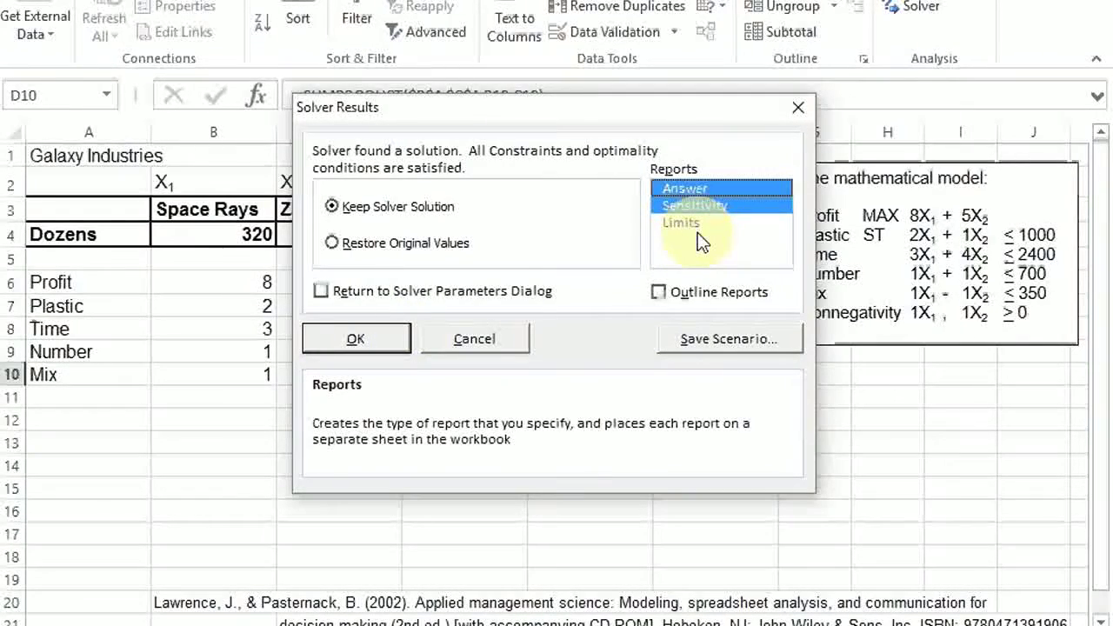
left_click(368, 346)
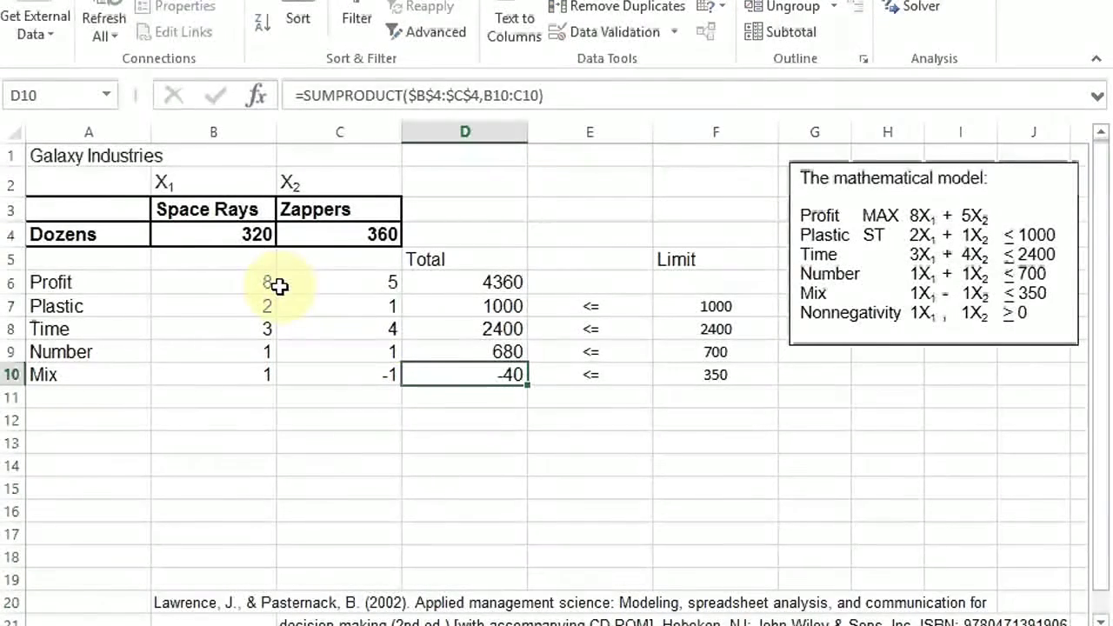
Step: Examine the solved production quantities in B4:C4, the total profit, and each constraint's total against its limit
left_click_drag(248, 235, 323, 235)
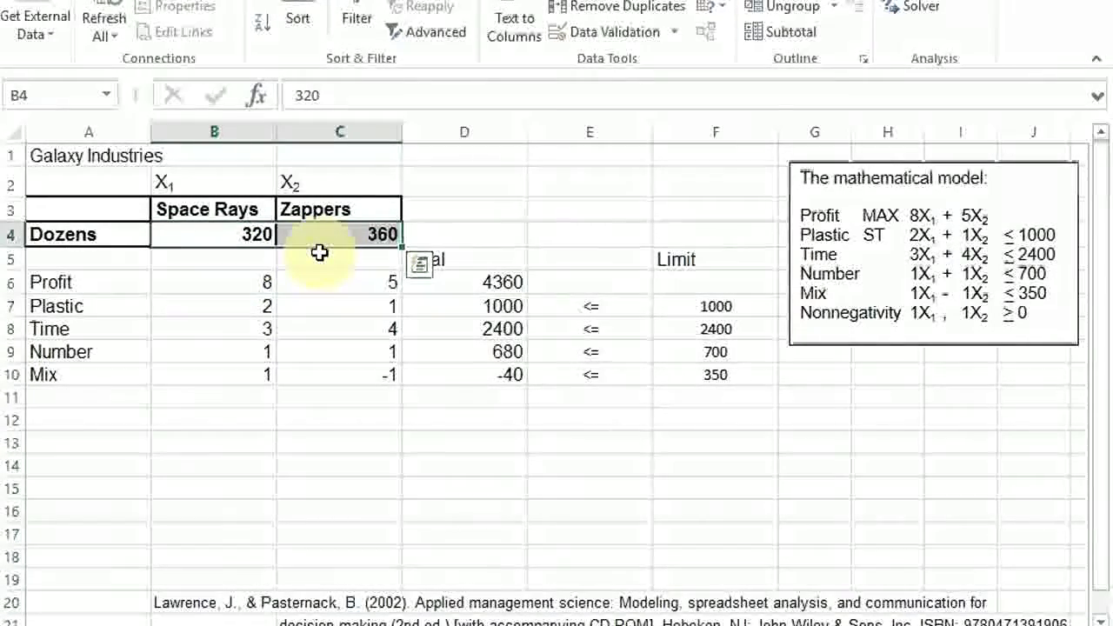
left_click(453, 281)
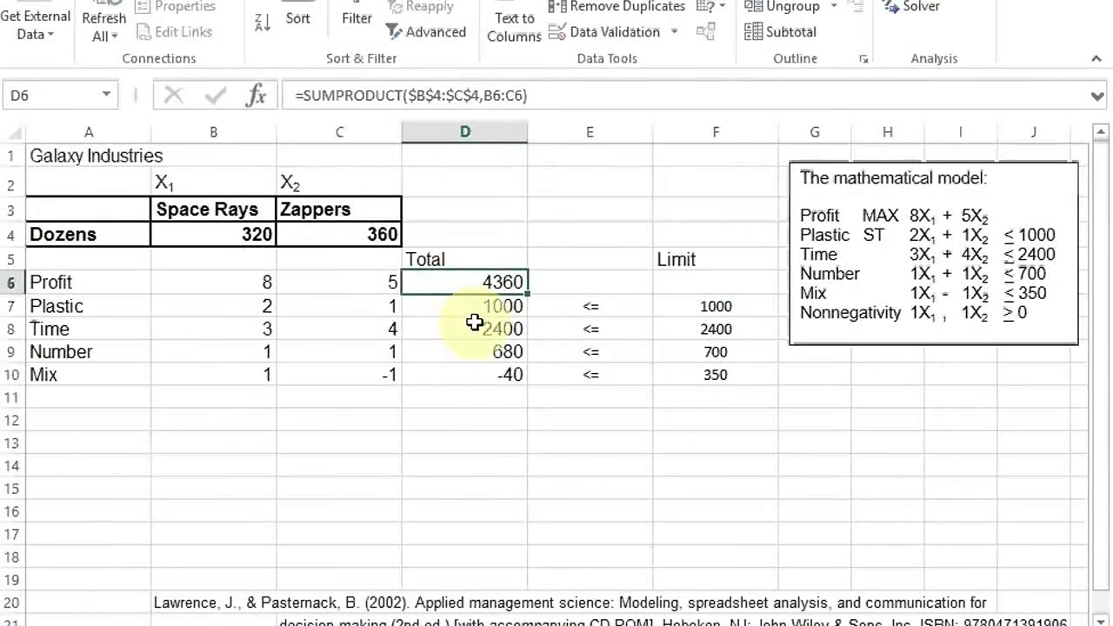
left_click(475, 307)
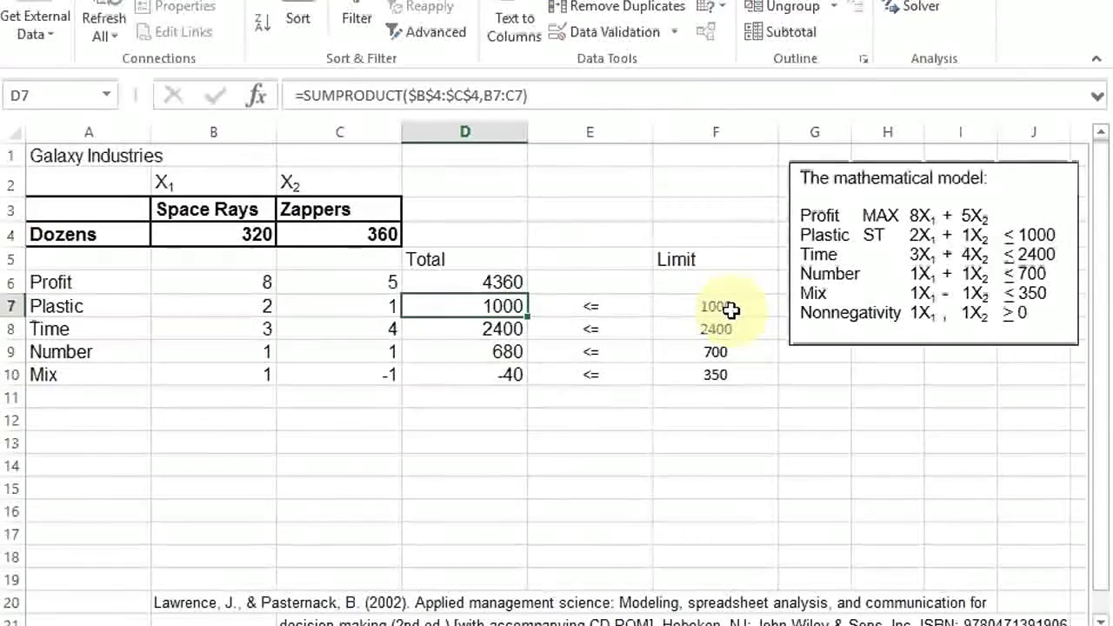
left_click(440, 336)
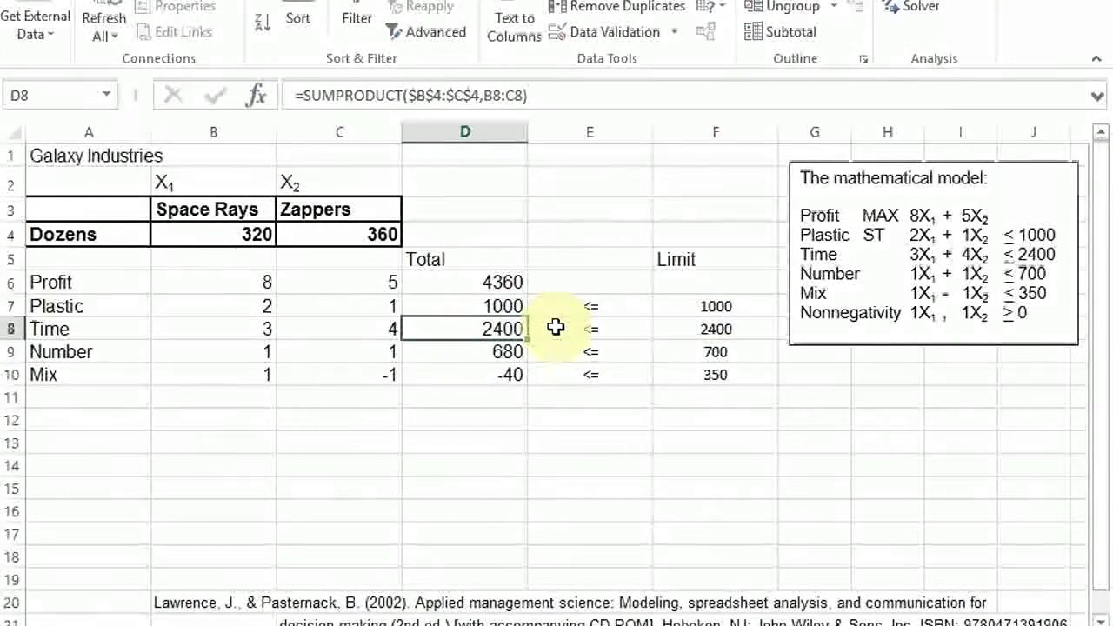
left_click(718, 331)
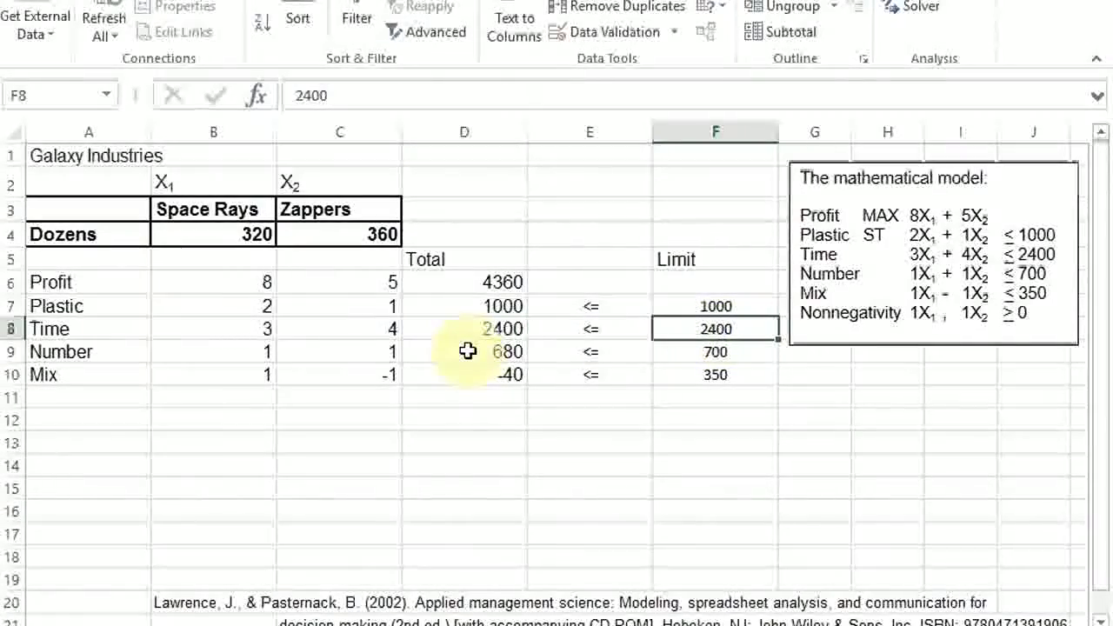
left_click(467, 351)
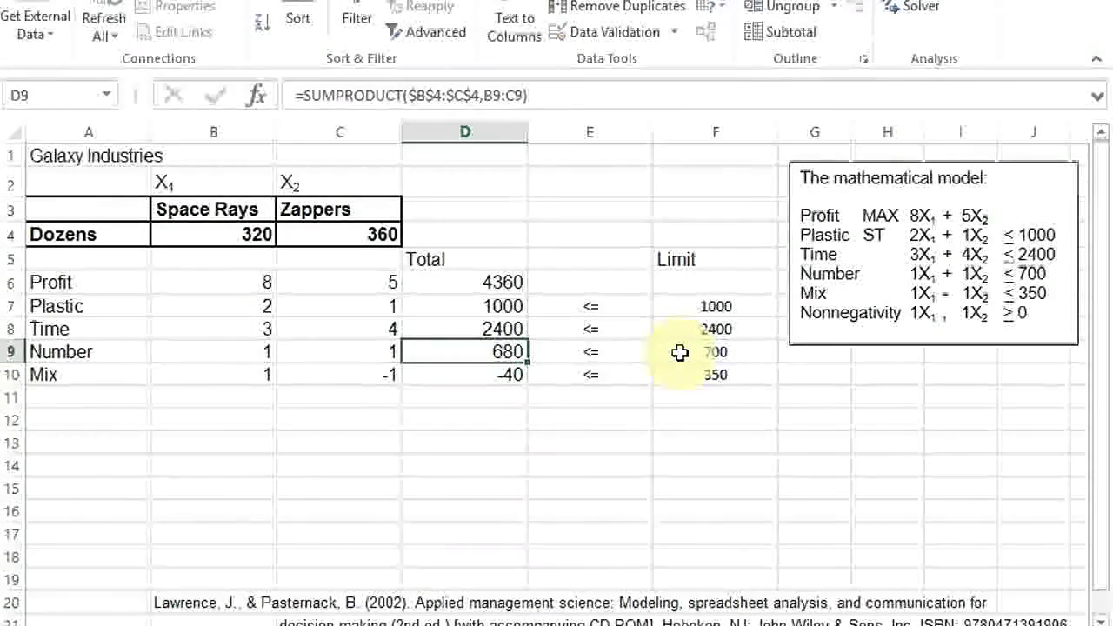
left_click(483, 377)
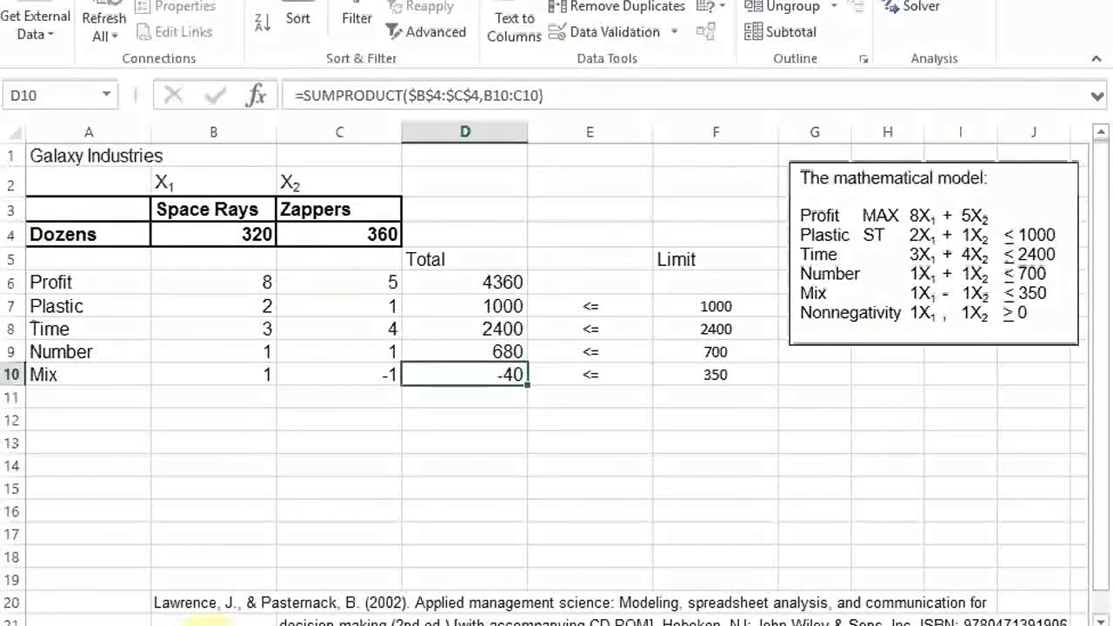
Step: Review the Answer report's objective, variable cells and constraints, and open the Sensitivity report
left_click(207, 625)
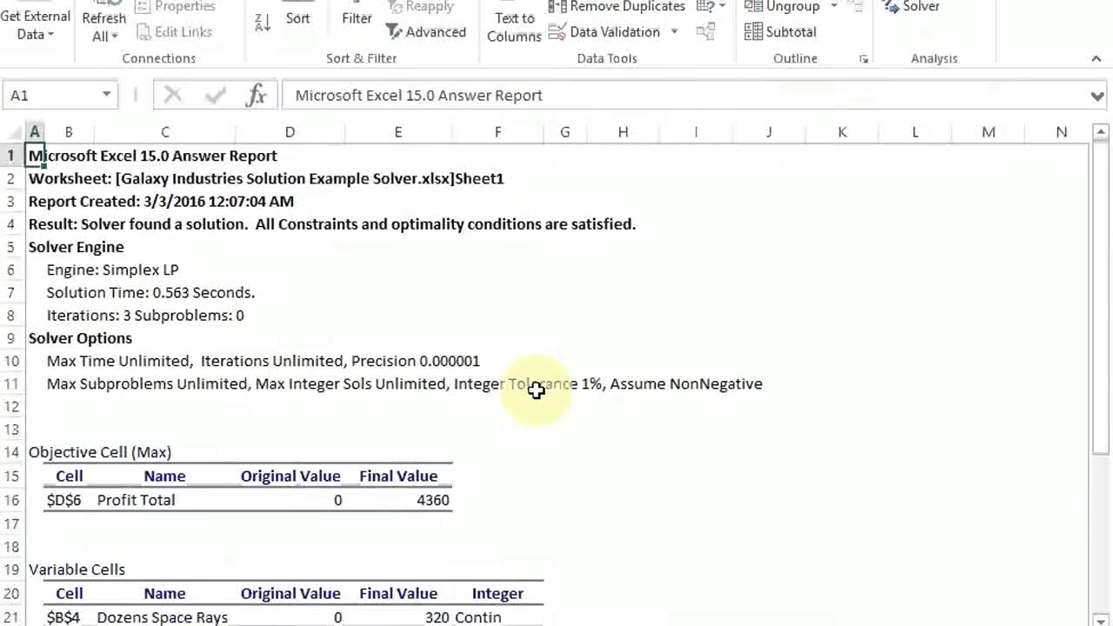
scroll(536, 390, "down", 5)
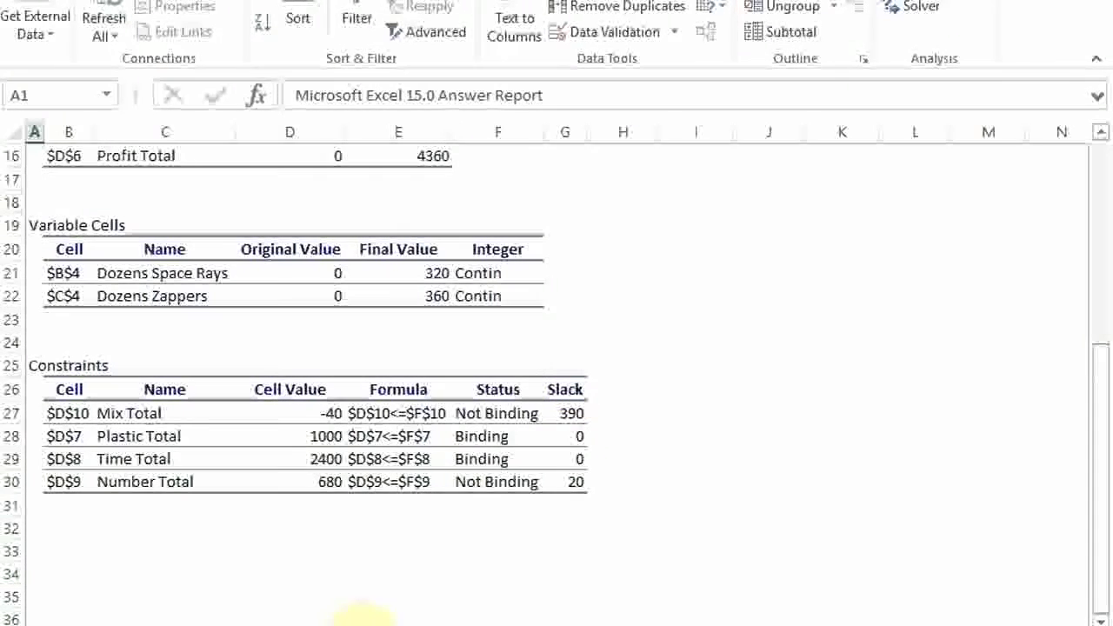
left_click(361, 623)
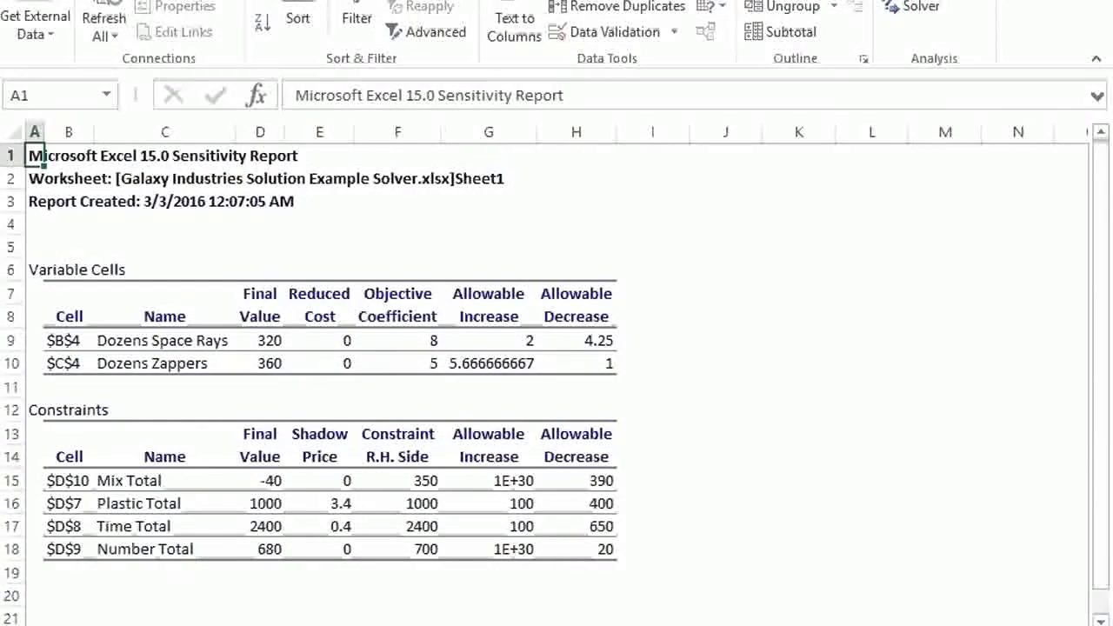
Step: Return to the model worksheet and delete all the individual constraints for D7 through D10 from the Solver parameters
mouse_move(592, 625)
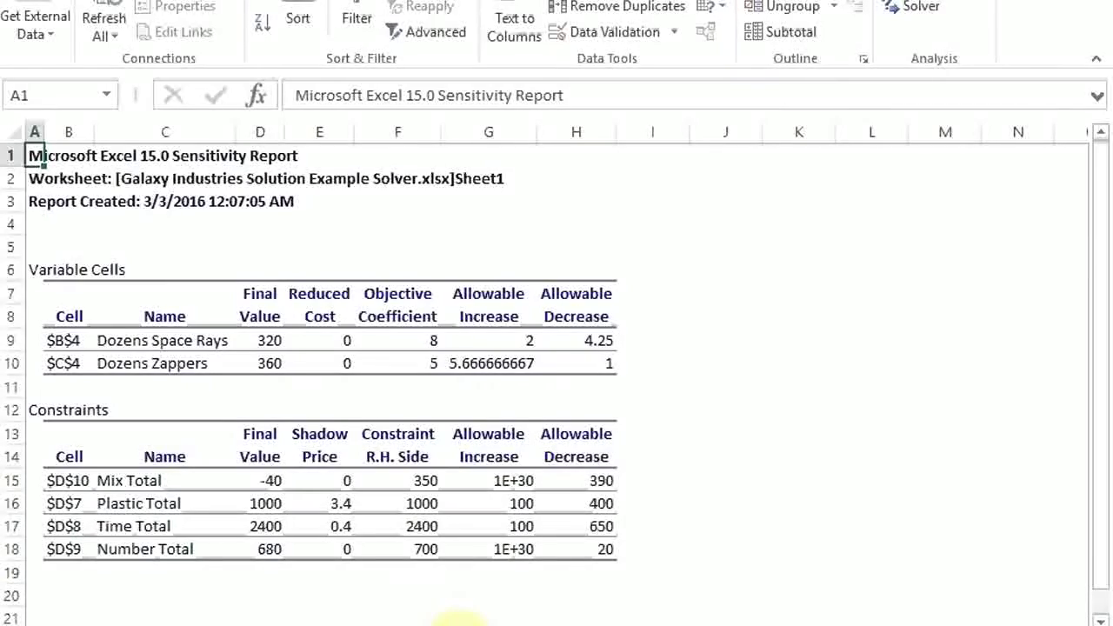
left_click(452, 621)
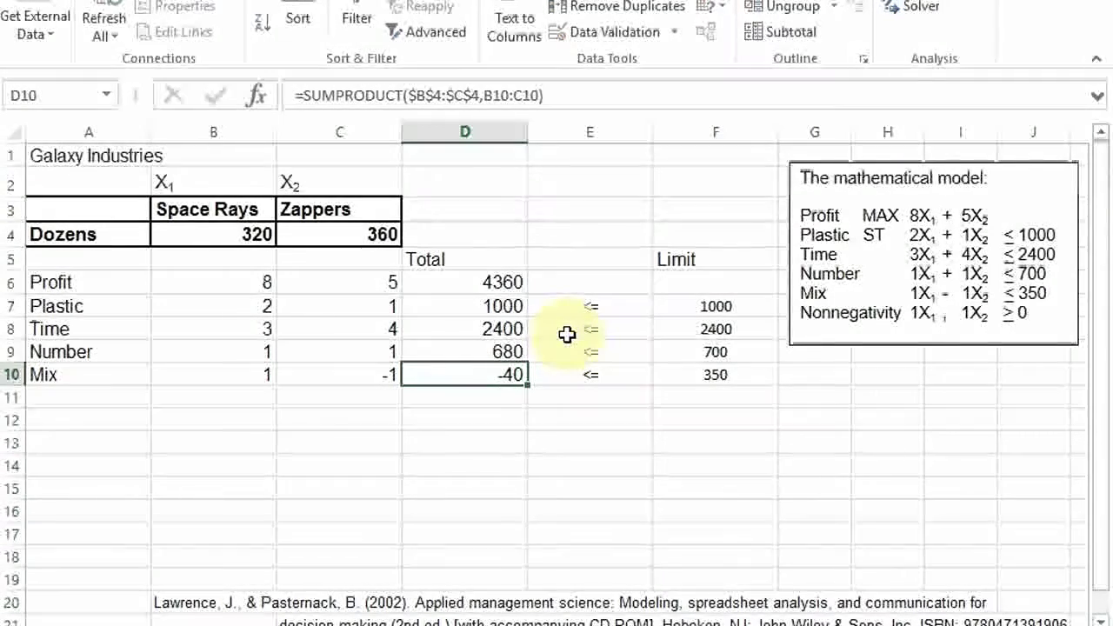
left_click(902, 12)
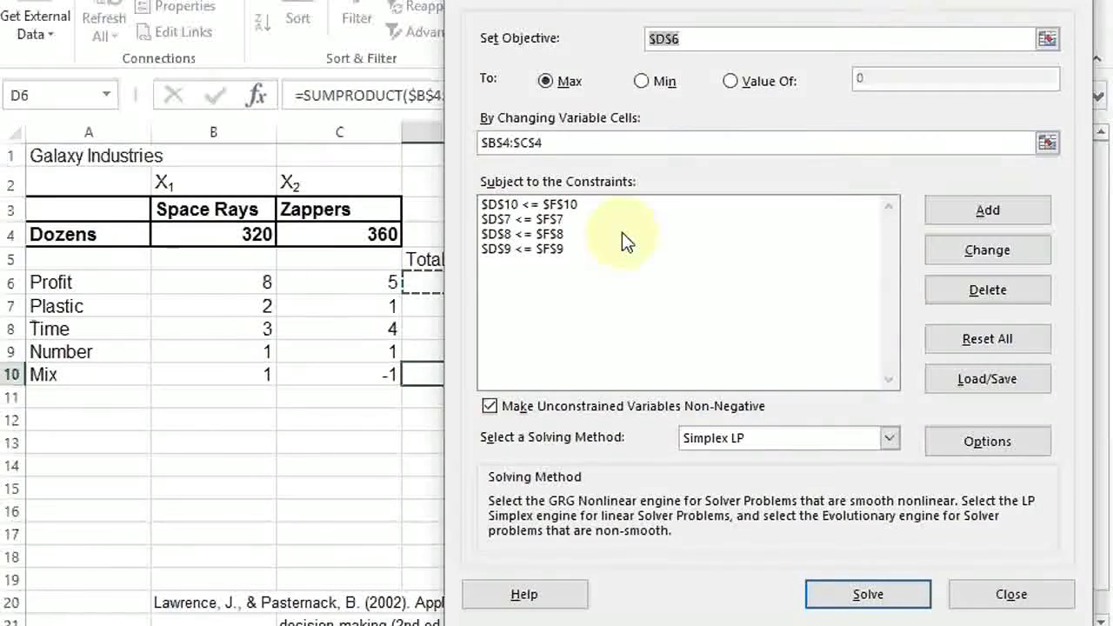
left_click(568, 205)
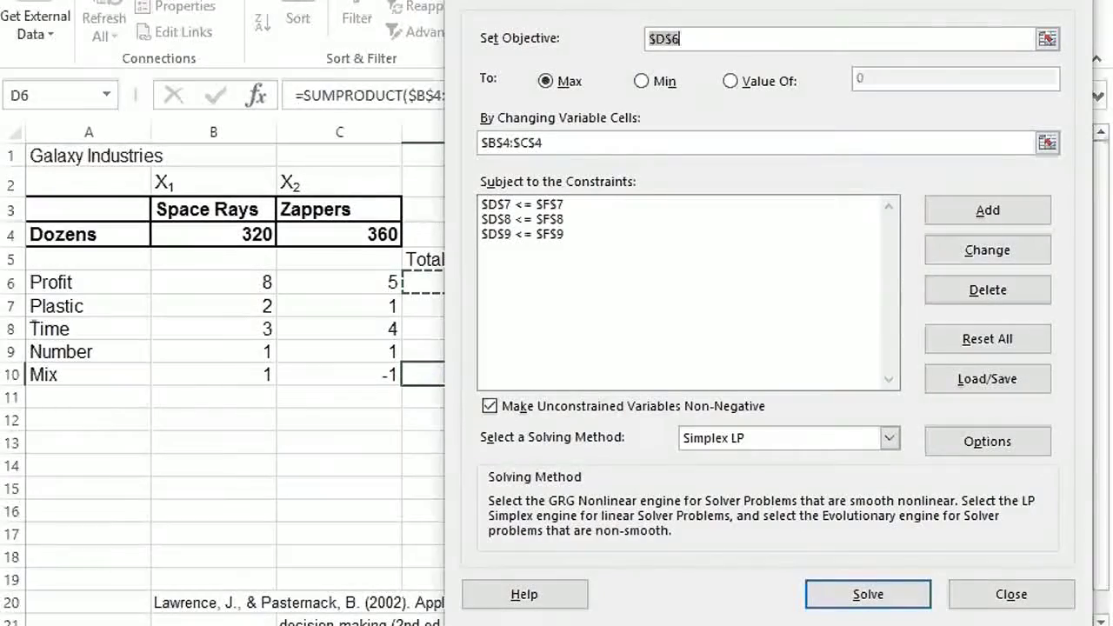
left_click(581, 205)
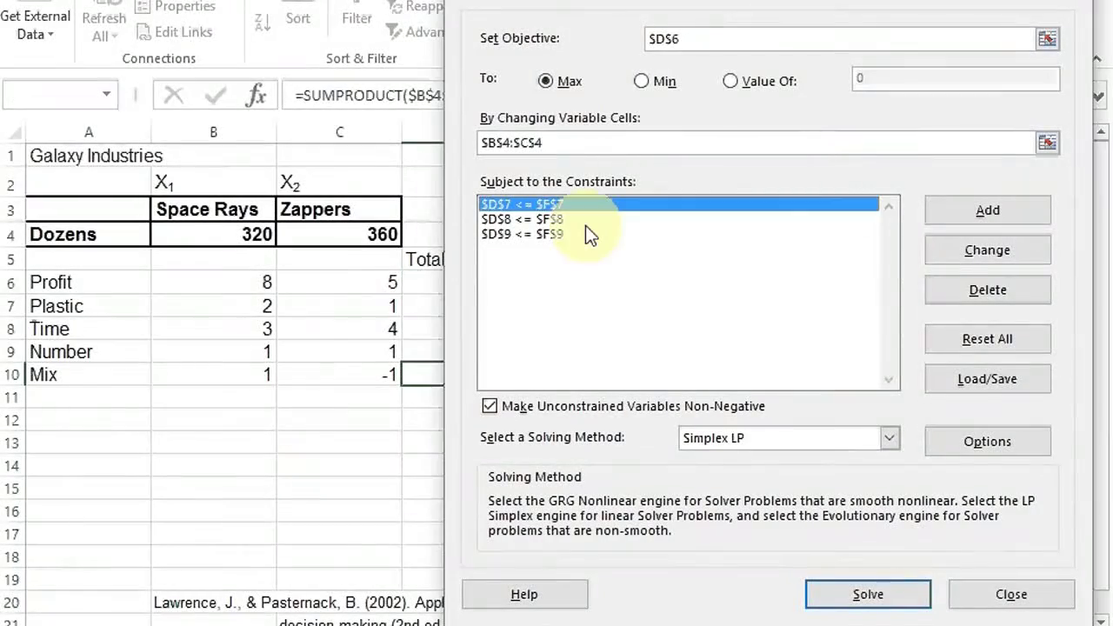
left_click(962, 289)
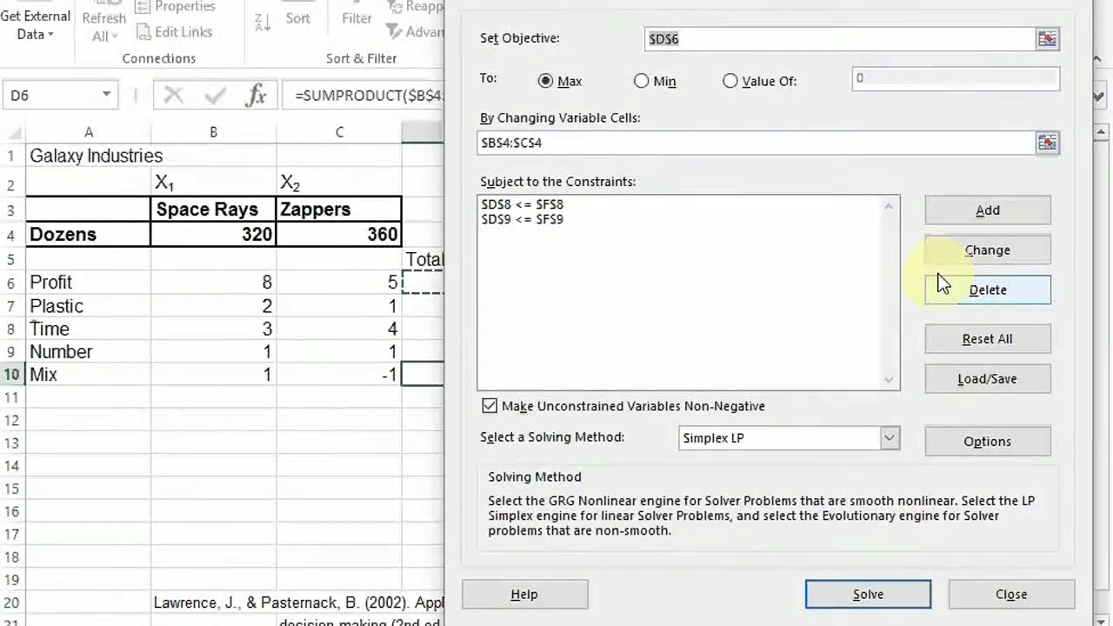
left_click(520, 205)
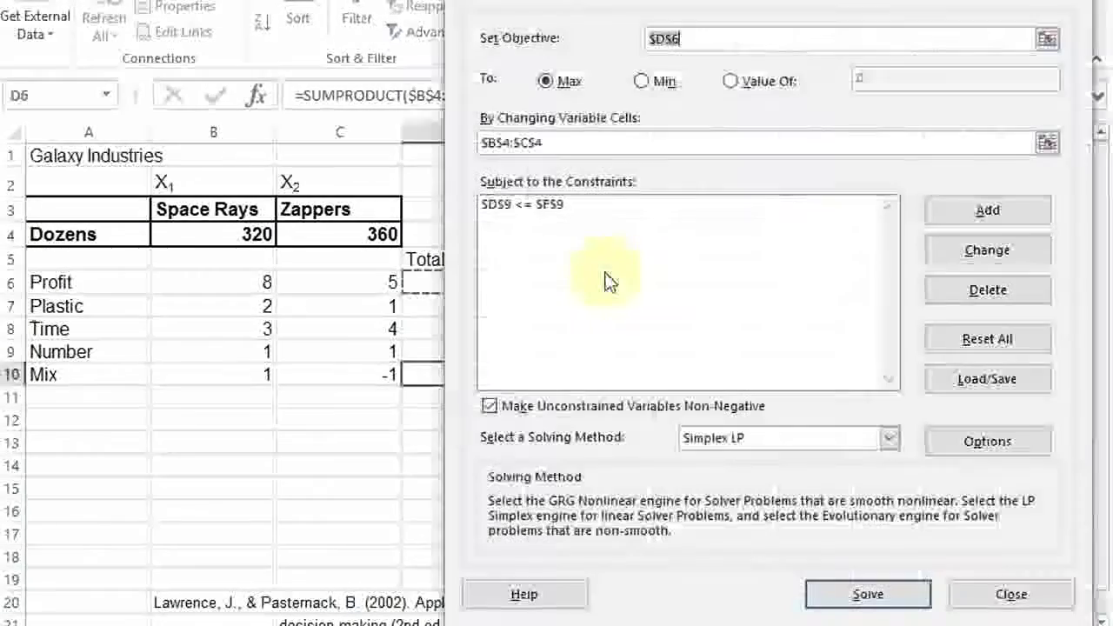
left_click(609, 280)
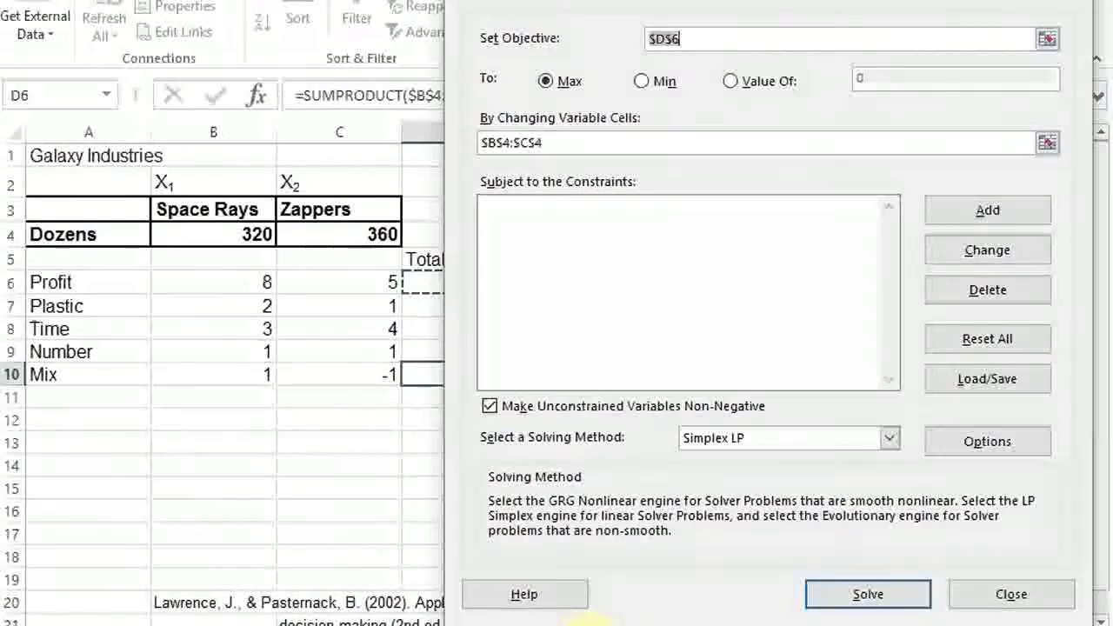
Step: Add a single Solver constraint requiring the totals D7:D10 to be <= the limits in F7:F10
left_click(961, 213)
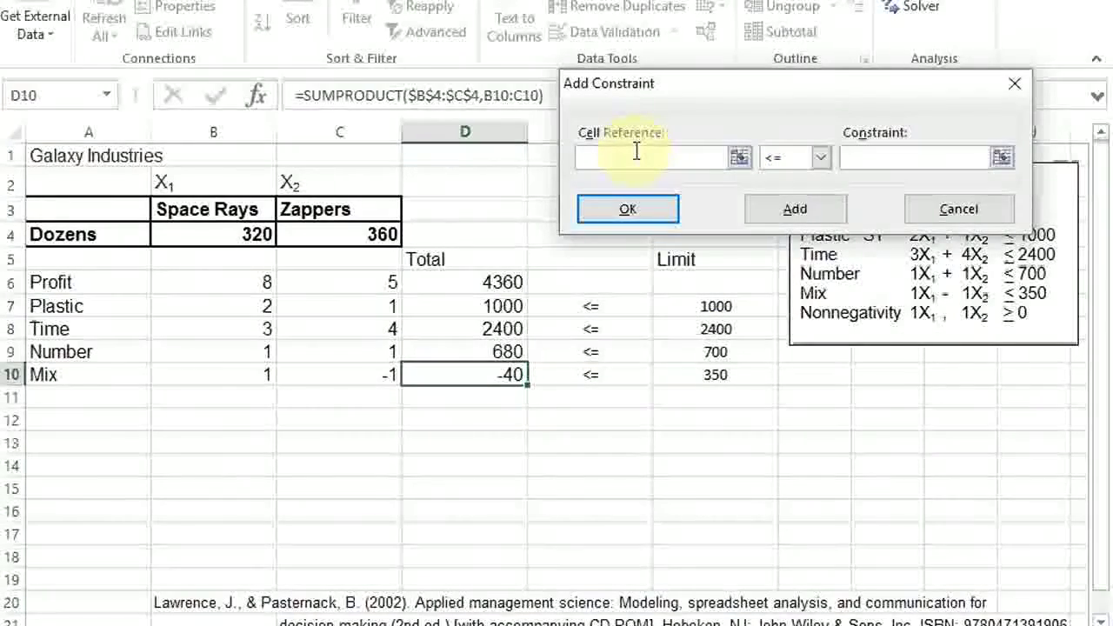
left_click(723, 154)
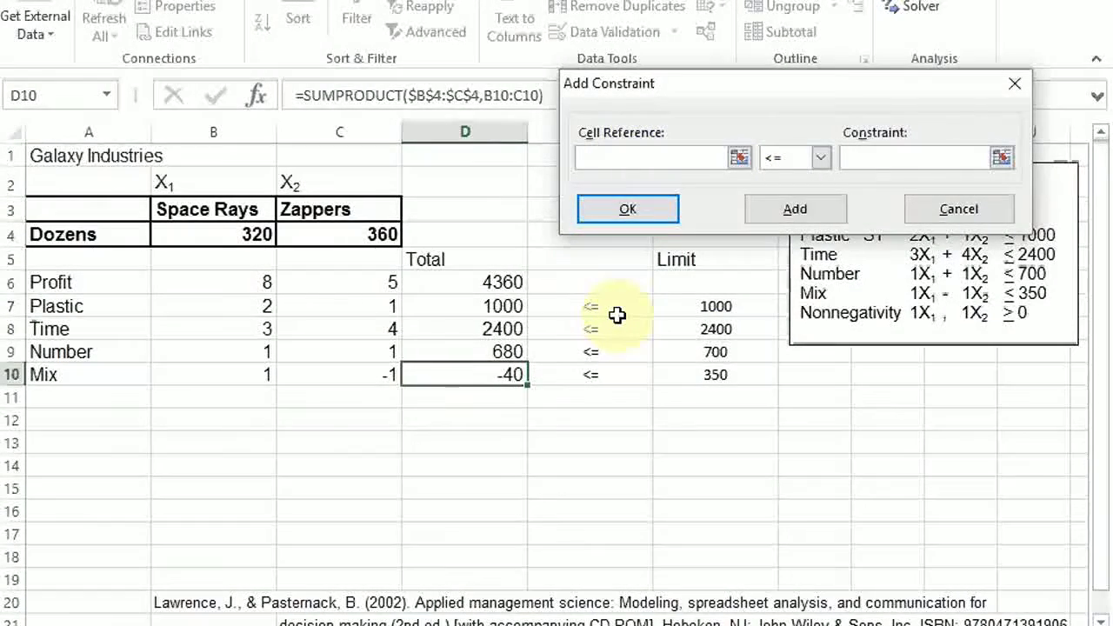
left_click(498, 304)
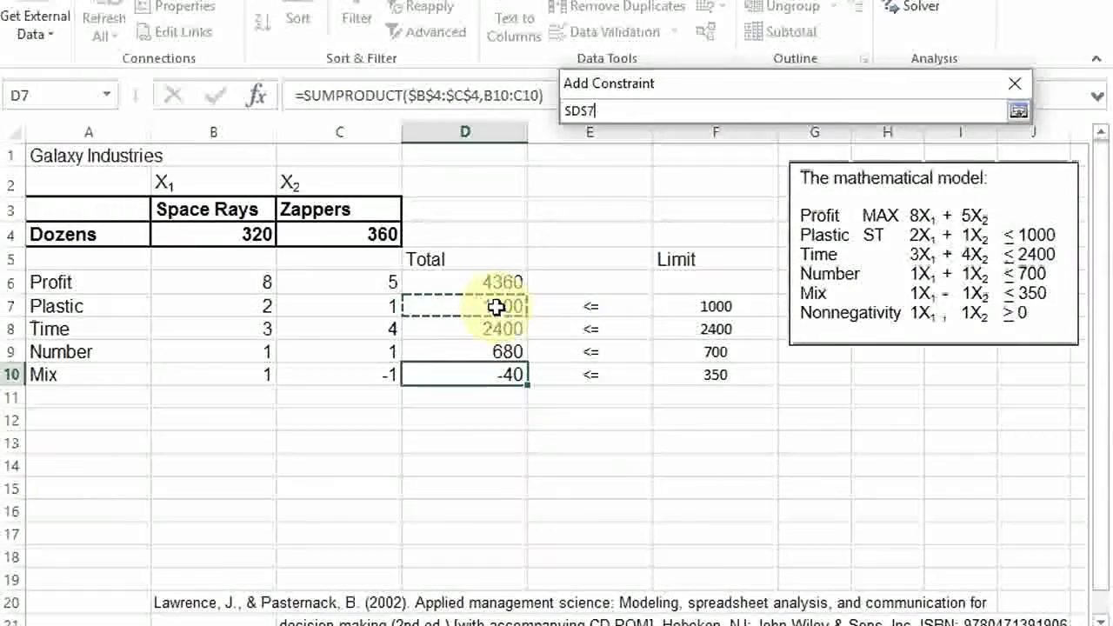
left_click_drag(496, 306, 504, 368)
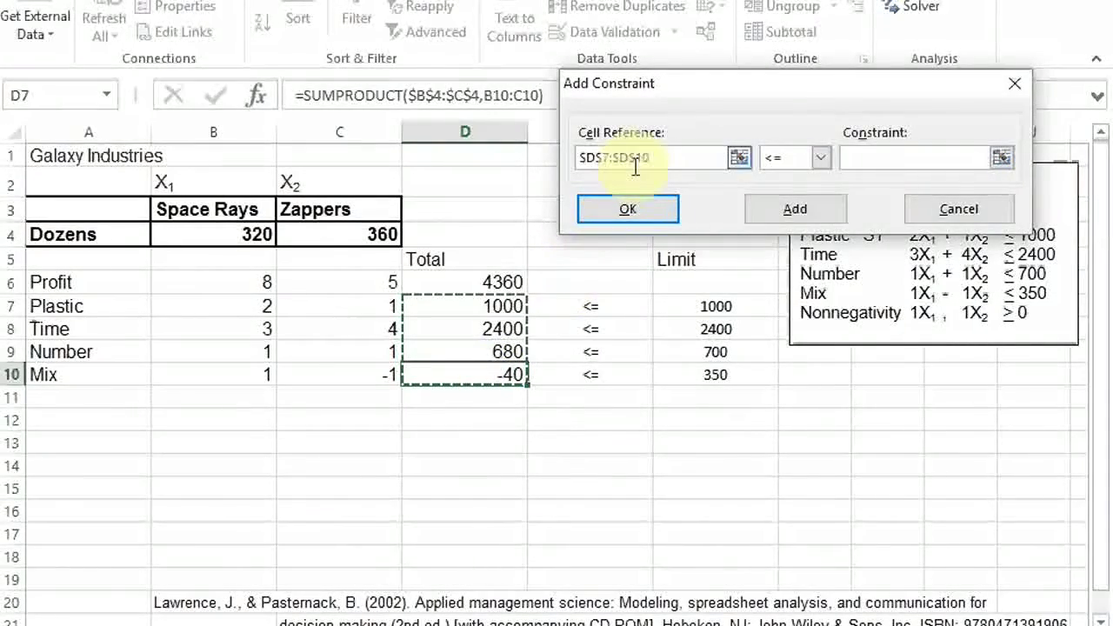
left_click(809, 160)
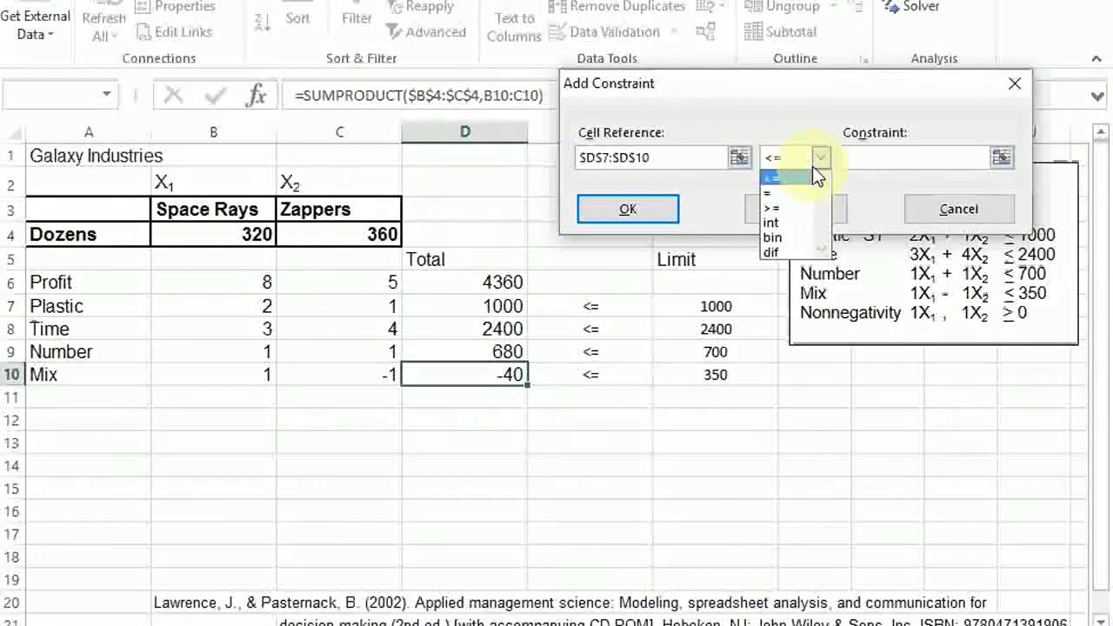
left_click(794, 174)
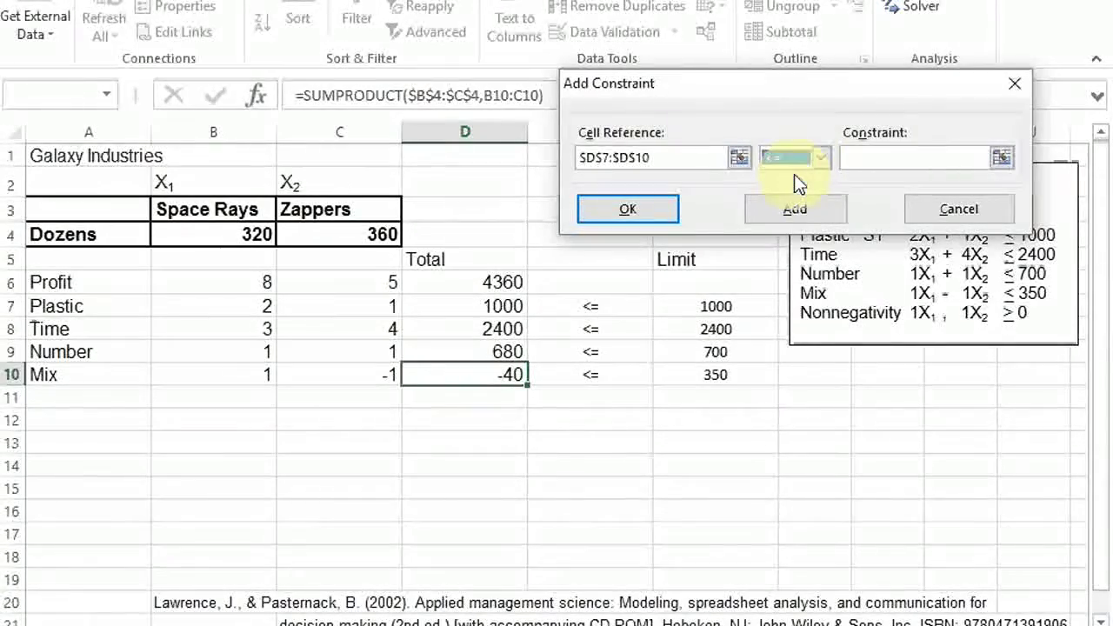
left_click(859, 158)
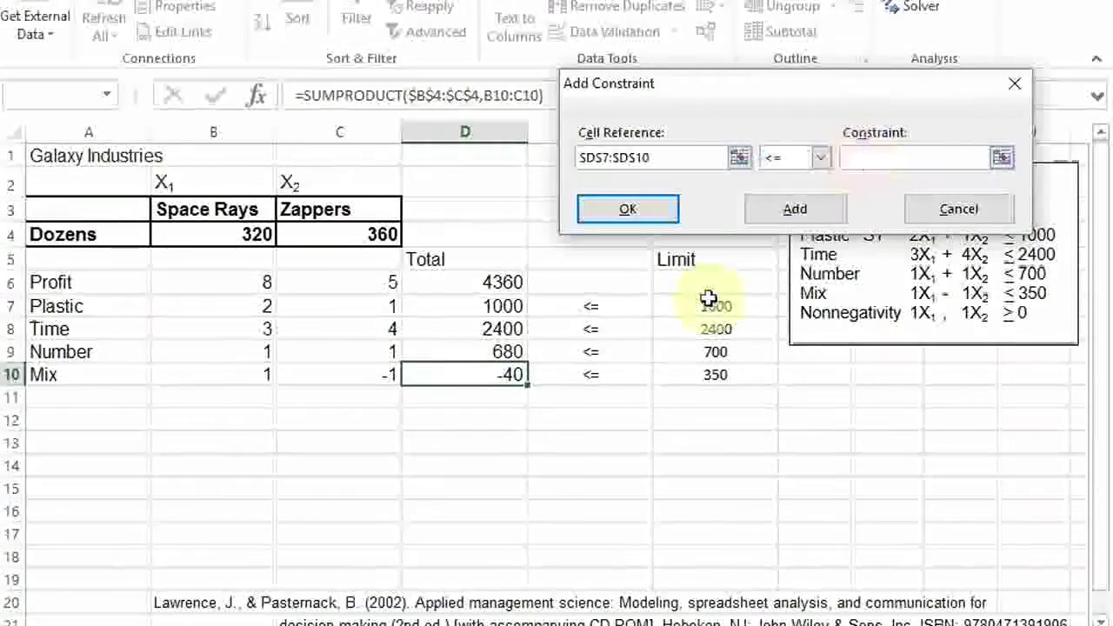
left_click(709, 306)
left_click_drag(709, 305, 709, 376)
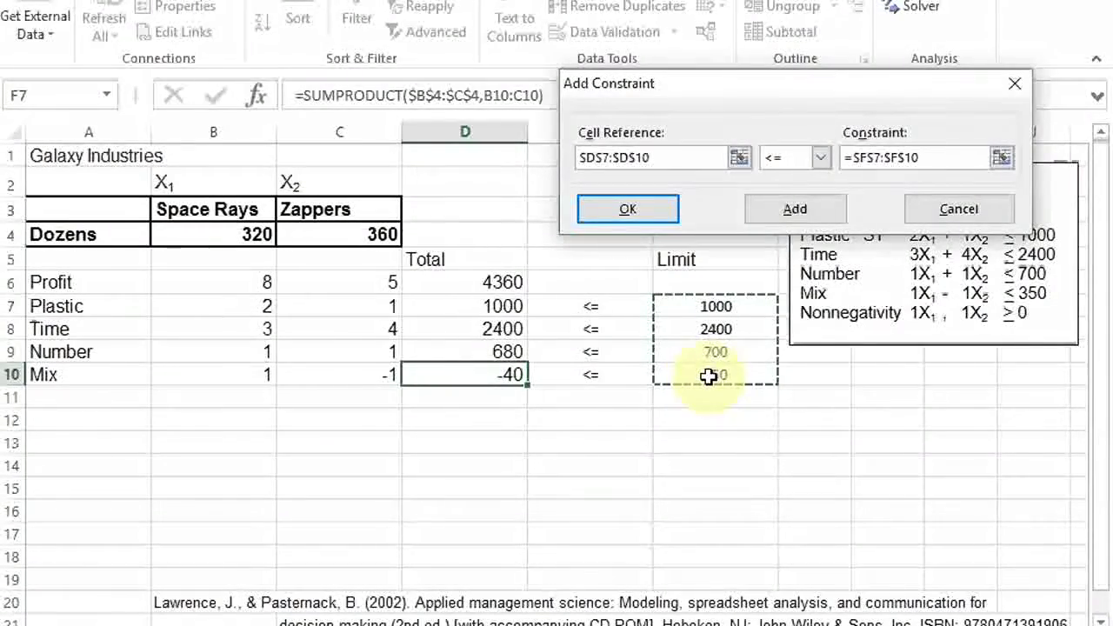
left_click(633, 207)
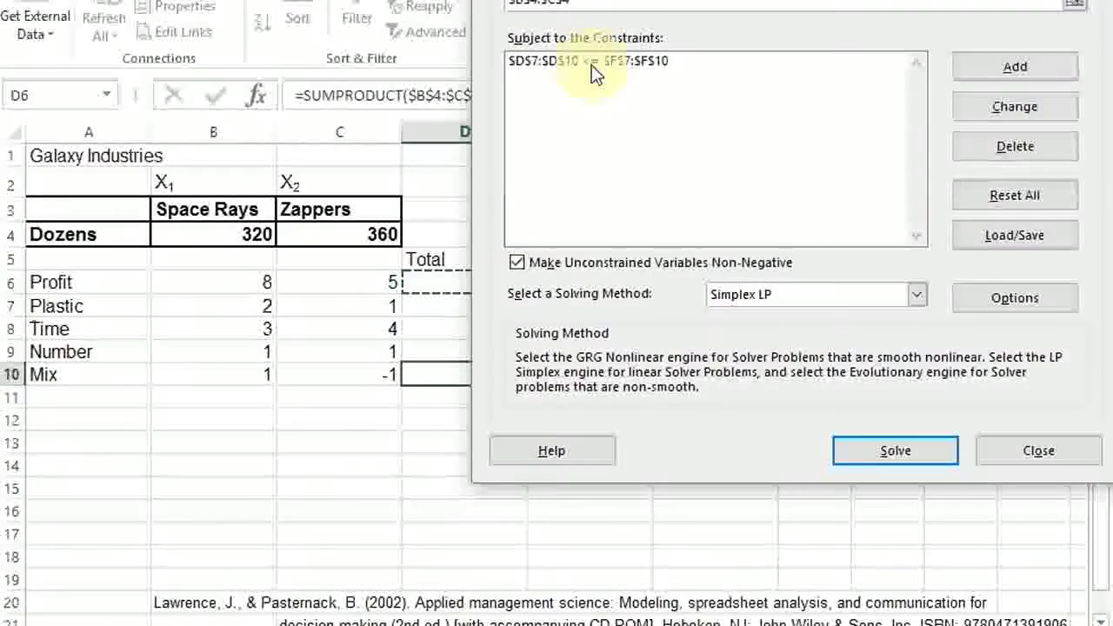
Step: Solve the model with the combined constraint, keeping the Solver solution and generating the Answer and Sensitivity reports
mouse_move(820, 0)
left_mouse_down()
mouse_move(802, 0)
mouse_move(806, 16)
left_mouse_up()
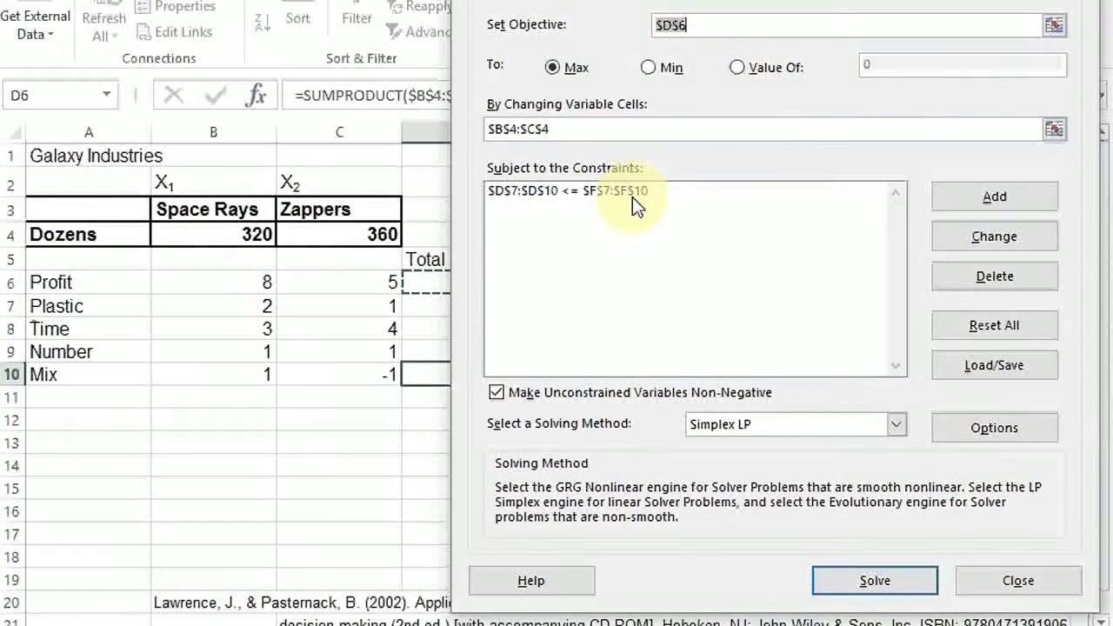
left_click(880, 574)
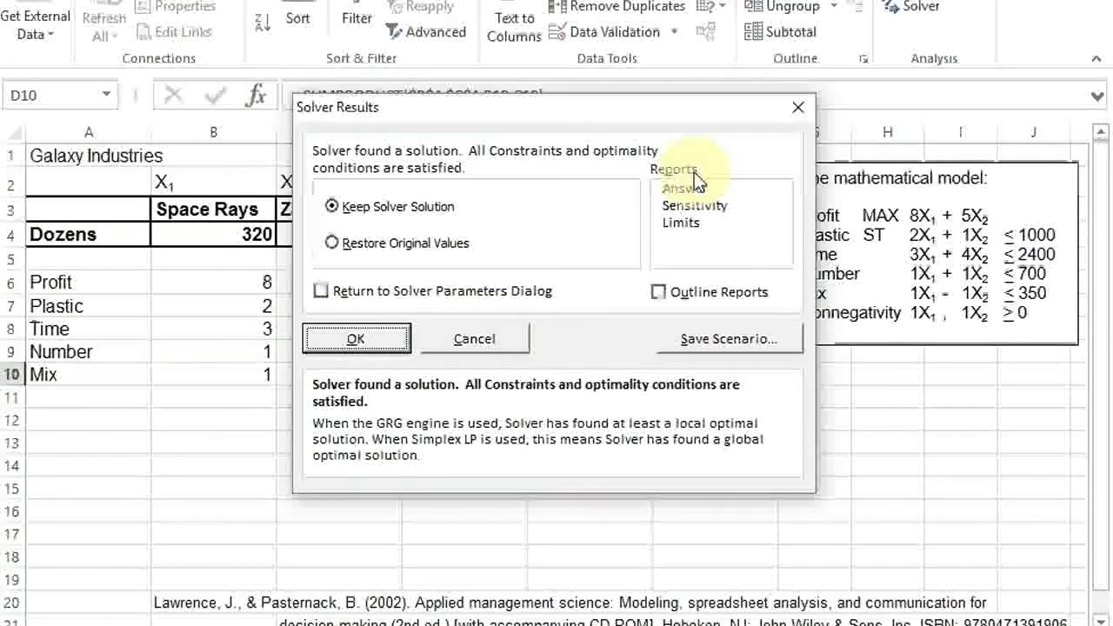
left_click_drag(696, 186, 703, 209)
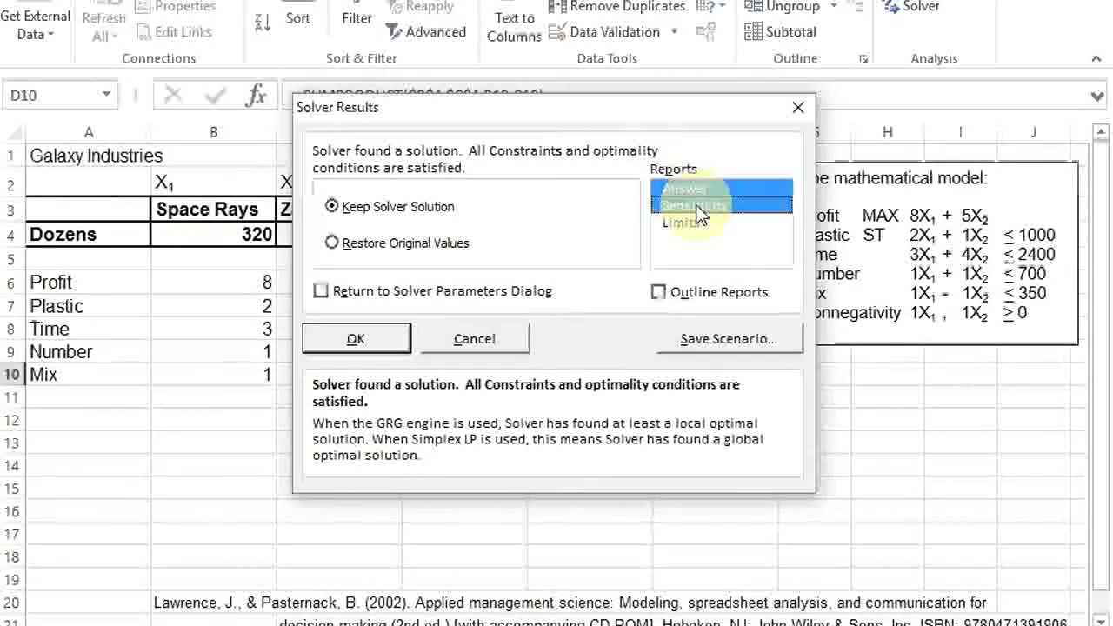
left_click(390, 338)
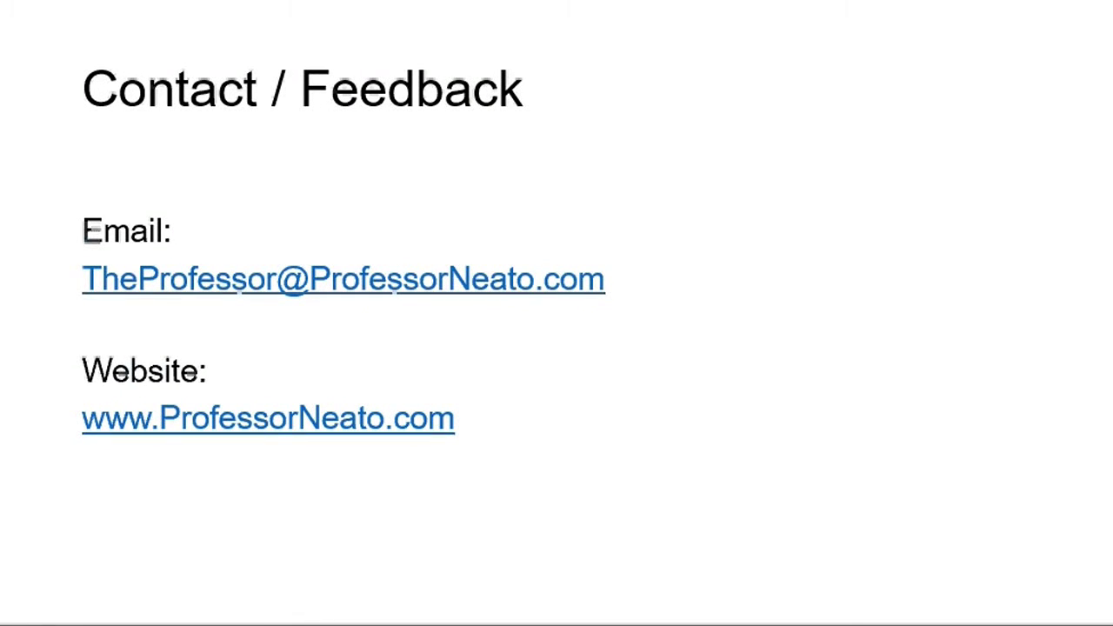
mouse_move(771, 624)
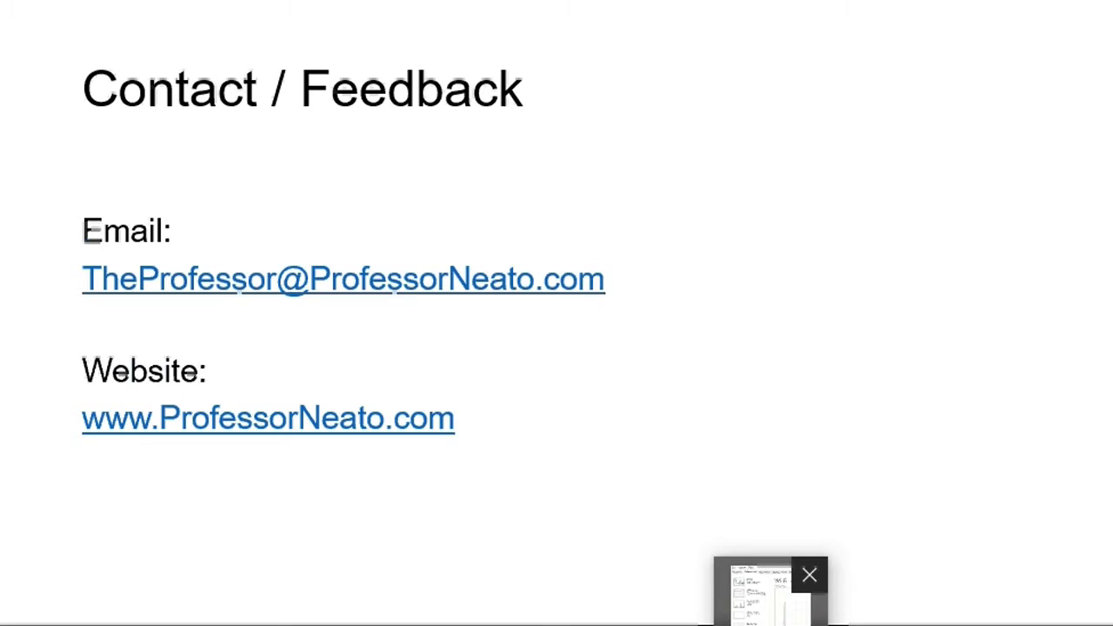